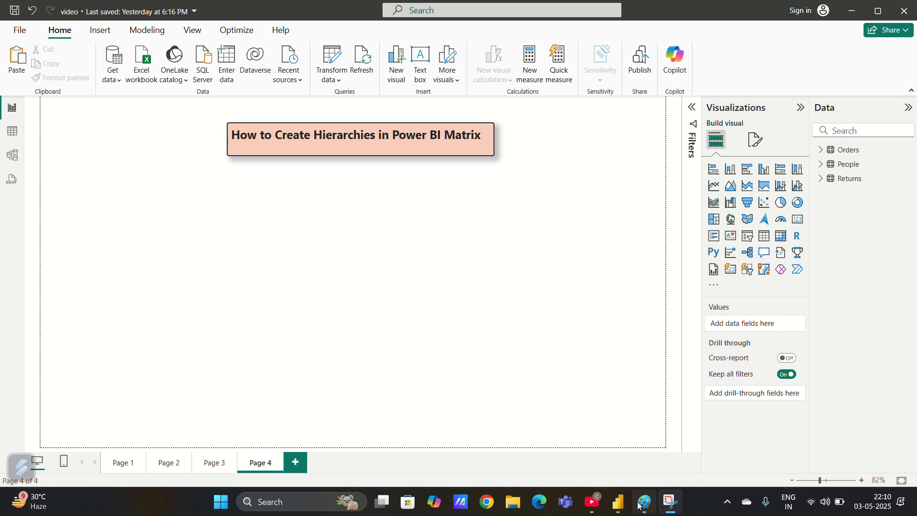
Switch to Paint and sketch three nested open-topped containers in black pencil, with a small scribbled item inside the innermost one.
{"action": "left_click", "coordinate": [644, 502]}
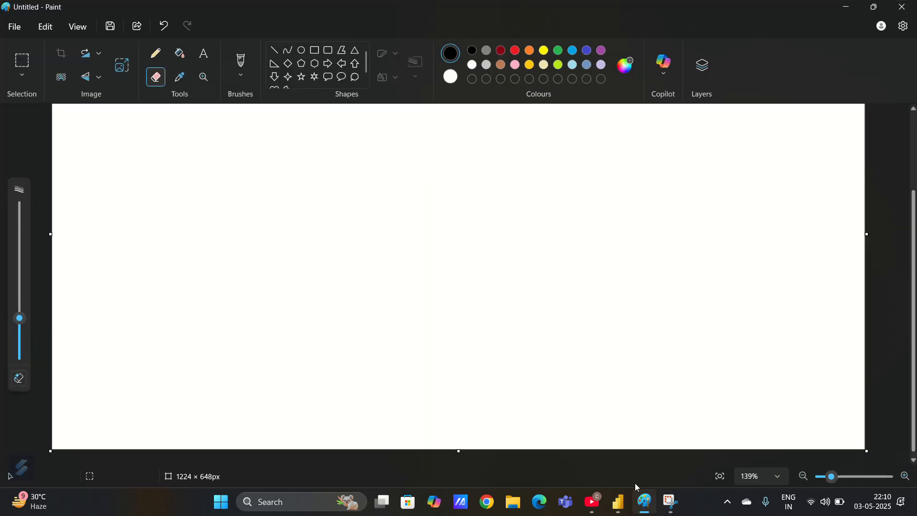
{"action": "left_click", "coordinate": [156, 54]}
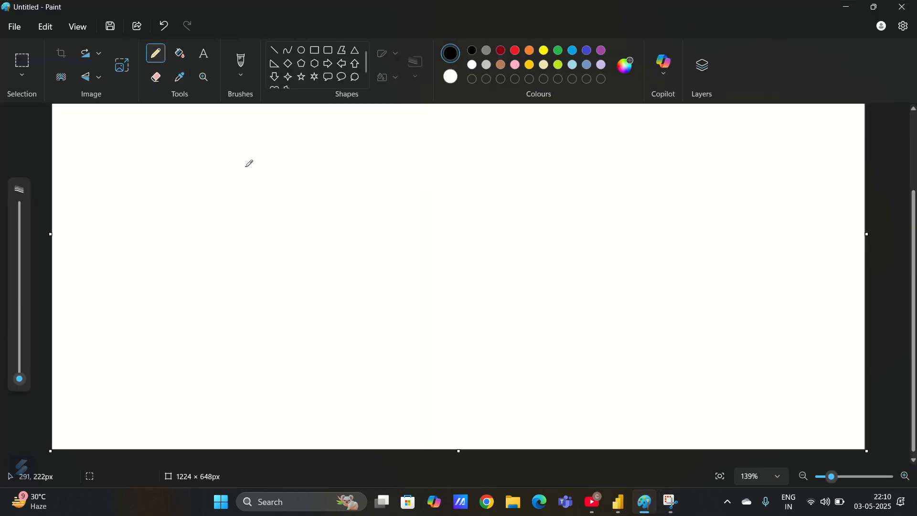
{"action": "mouse_move", "coordinate": [266, 179]}
{"action": "left_mouse_down"}
{"action": "mouse_move", "coordinate": [280, 353]}
{"action": "mouse_move", "coordinate": [545, 349]}
{"action": "mouse_move", "coordinate": [575, 213]}
{"action": "mouse_move", "coordinate": [573, 177]}
{"action": "left_mouse_up"}
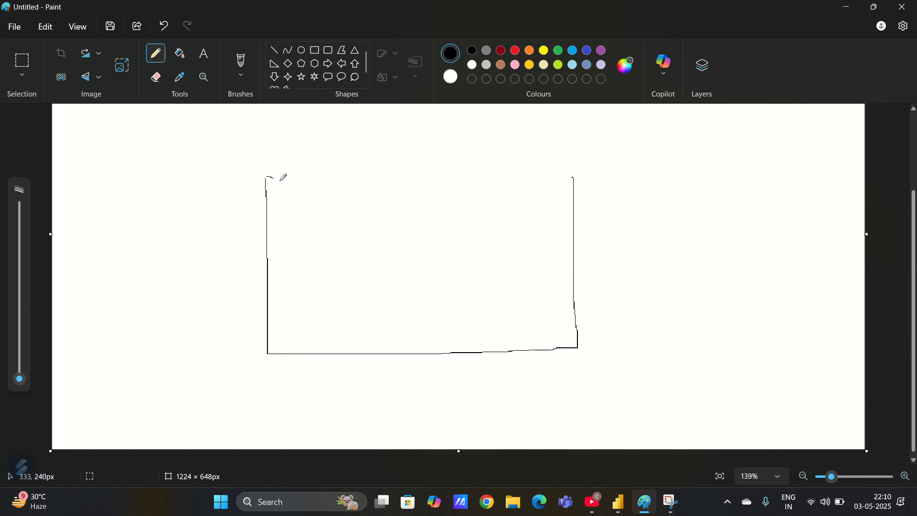
{"action": "mouse_move", "coordinate": [281, 180]}
{"action": "left_mouse_down"}
{"action": "mouse_move", "coordinate": [580, 178]}
{"action": "mouse_move", "coordinate": [534, 157]}
{"action": "mouse_move", "coordinate": [331, 154]}
{"action": "mouse_move", "coordinate": [274, 166]}
{"action": "mouse_move", "coordinate": [301, 208]}
{"action": "mouse_move", "coordinate": [304, 298]}
{"action": "mouse_move", "coordinate": [348, 327]}
{"action": "mouse_move", "coordinate": [532, 313]}
{"action": "mouse_move", "coordinate": [528, 170]}
{"action": "left_mouse_up"}
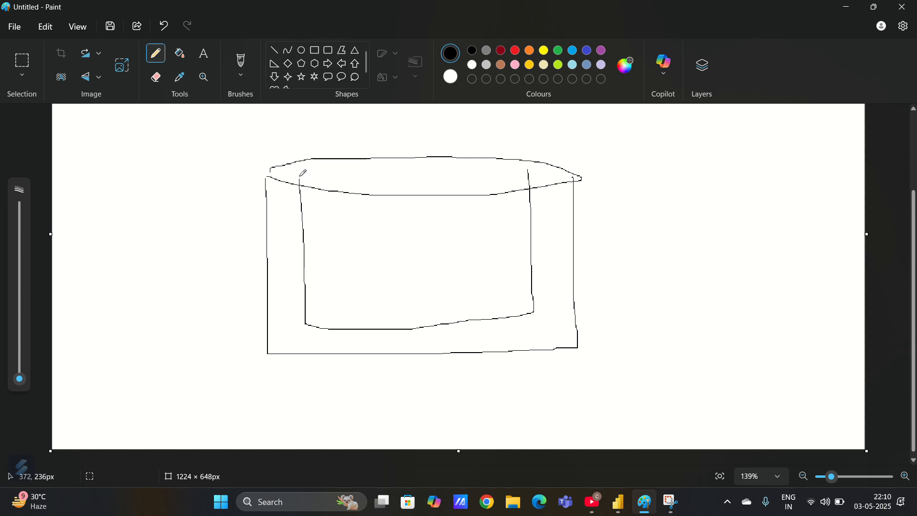
{"action": "mouse_move", "coordinate": [298, 176]}
{"action": "left_mouse_down"}
{"action": "mouse_move", "coordinate": [368, 208]}
{"action": "mouse_move", "coordinate": [507, 191]}
{"action": "mouse_move", "coordinate": [520, 176]}
{"action": "mouse_move", "coordinate": [411, 162]}
{"action": "mouse_move", "coordinate": [294, 175]}
{"action": "left_mouse_up"}
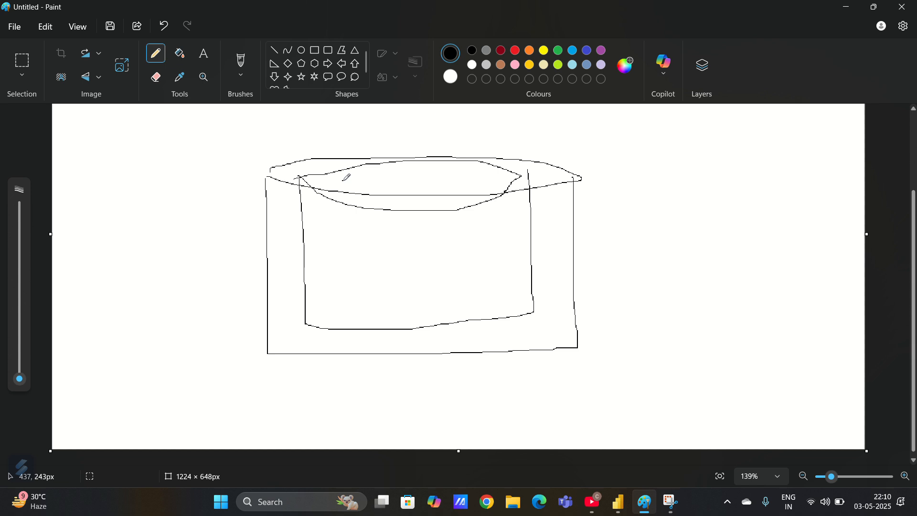
{"action": "mouse_move", "coordinate": [342, 180]}
{"action": "left_mouse_down"}
{"action": "mouse_move", "coordinate": [358, 275]}
{"action": "mouse_move", "coordinate": [379, 303]}
{"action": "mouse_move", "coordinate": [509, 248]}
{"action": "mouse_move", "coordinate": [509, 189]}
{"action": "mouse_move", "coordinate": [411, 206]}
{"action": "mouse_move", "coordinate": [346, 193]}
{"action": "mouse_move", "coordinate": [510, 190]}
{"action": "left_mouse_up"}
{"action": "mouse_move", "coordinate": [437, 246]}
{"action": "left_mouse_down"}
{"action": "mouse_move", "coordinate": [454, 260]}
{"action": "mouse_move", "coordinate": [430, 244]}
{"action": "mouse_move", "coordinate": [443, 249]}
{"action": "mouse_move", "coordinate": [438, 258]}
{"action": "left_mouse_up"}
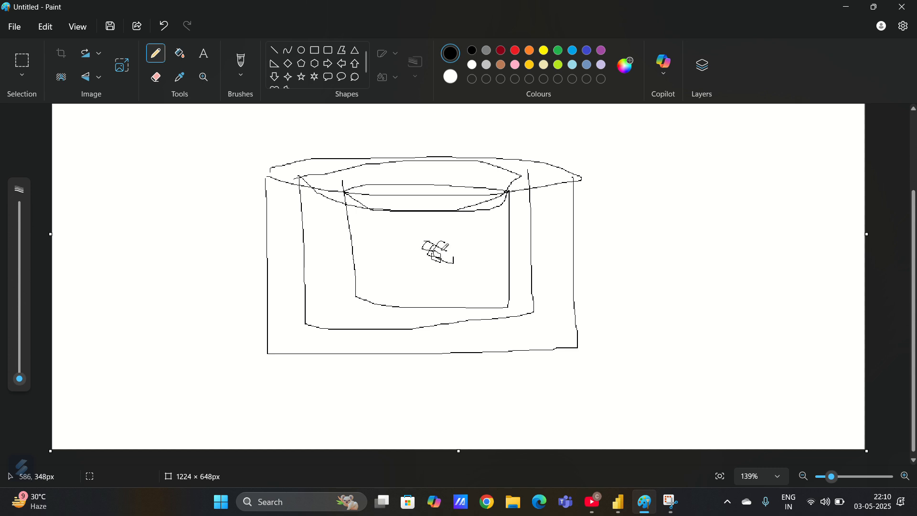
Annotate the nested containers in dark red pencil, marking the innermost item and adding handwritten labels with pointer lines beside and below the drawing.
{"action": "left_click", "coordinate": [500, 51]}
{"action": "mouse_move", "coordinate": [446, 222]}
{"action": "left_mouse_down"}
{"action": "mouse_move", "coordinate": [446, 241]}
{"action": "mouse_move", "coordinate": [467, 232]}
{"action": "mouse_move", "coordinate": [477, 252]}
{"action": "mouse_move", "coordinate": [433, 225]}
{"action": "mouse_move", "coordinate": [440, 262]}
{"action": "left_mouse_up"}
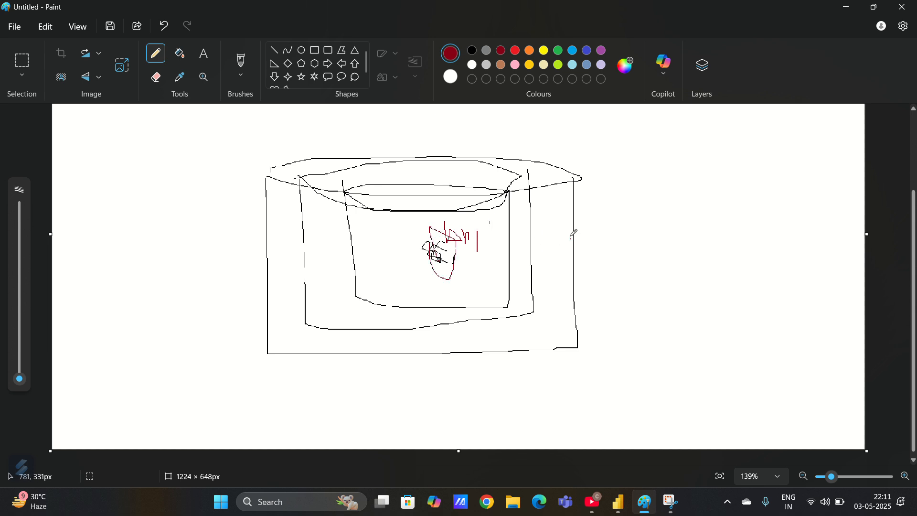
{"action": "mouse_move", "coordinate": [555, 227]}
{"action": "left_mouse_down"}
{"action": "mouse_move", "coordinate": [597, 202]}
{"action": "mouse_move", "coordinate": [602, 220]}
{"action": "mouse_move", "coordinate": [587, 213]}
{"action": "mouse_move", "coordinate": [611, 228]}
{"action": "left_mouse_up"}
{"action": "mouse_move", "coordinate": [614, 170]}
{"action": "left_mouse_down"}
{"action": "mouse_move", "coordinate": [644, 219]}
{"action": "mouse_move", "coordinate": [654, 211]}
{"action": "left_mouse_up"}
{"action": "left_click_drag", "start_coordinate": [679, 189], "coordinate": [677, 196]}
{"action": "left_click_drag", "start_coordinate": [677, 184], "coordinate": [713, 198]}
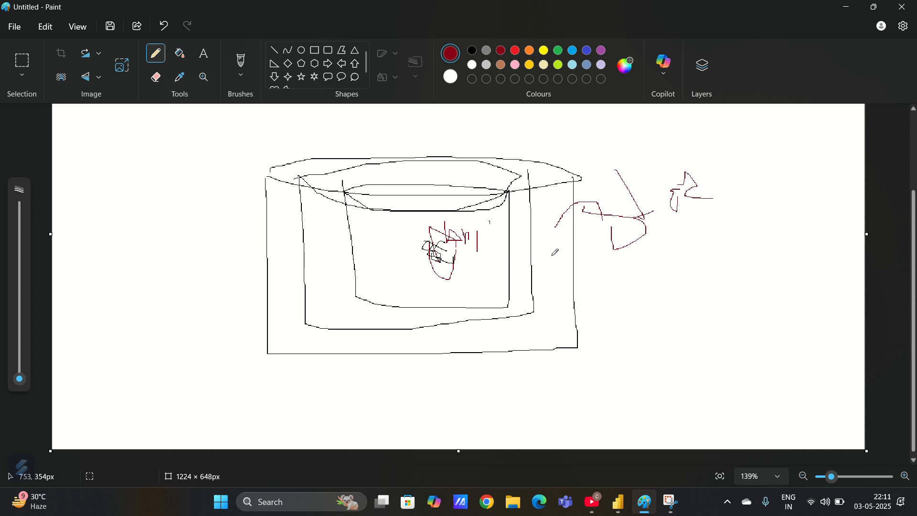
{"action": "mouse_move", "coordinate": [523, 259]}
{"action": "left_mouse_down"}
{"action": "mouse_move", "coordinate": [671, 286]}
{"action": "mouse_move", "coordinate": [674, 264]}
{"action": "mouse_move", "coordinate": [687, 295]}
{"action": "left_mouse_up"}
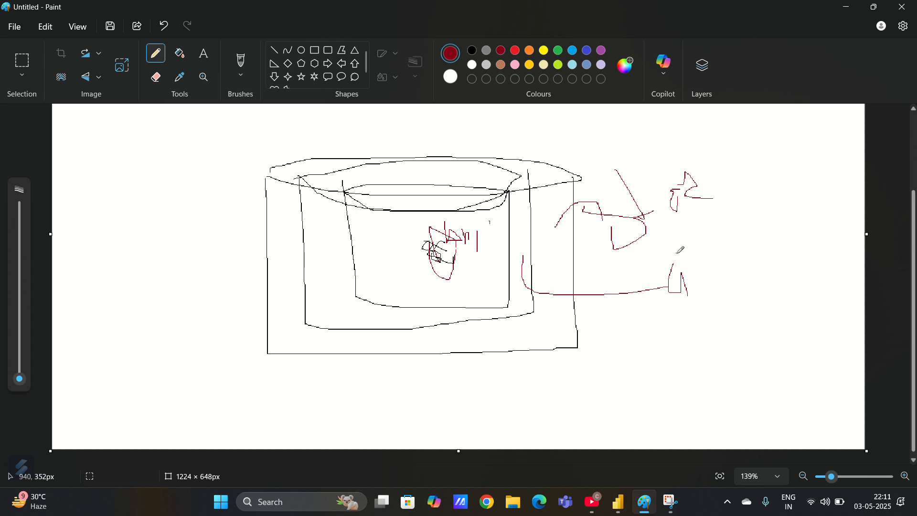
{"action": "mouse_move", "coordinate": [676, 253]}
{"action": "left_mouse_down"}
{"action": "mouse_move", "coordinate": [715, 328]}
{"action": "mouse_move", "coordinate": [732, 282]}
{"action": "left_mouse_up"}
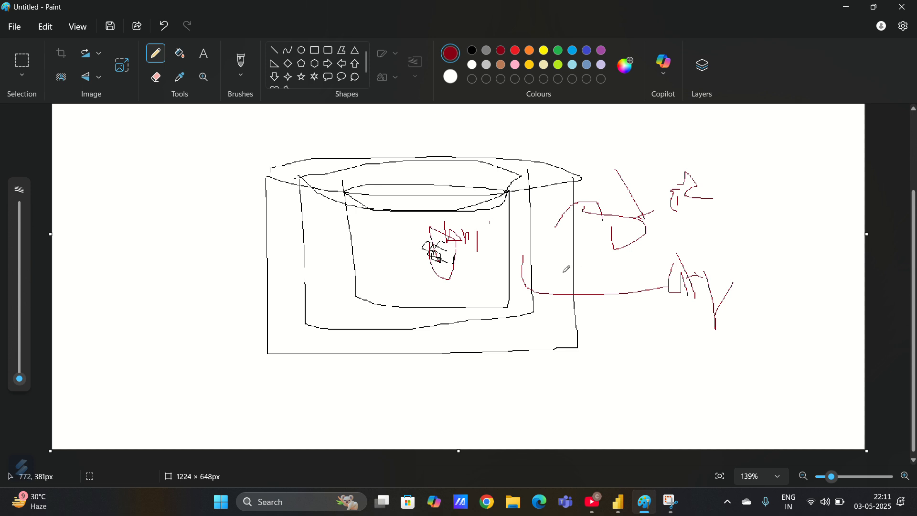
{"action": "left_click_drag", "start_coordinate": [469, 288], "coordinate": [472, 397]}
{"action": "mouse_move", "coordinate": [465, 276]}
{"action": "left_mouse_down"}
{"action": "mouse_move", "coordinate": [459, 295]}
{"action": "mouse_move", "coordinate": [498, 282]}
{"action": "left_mouse_up"}
{"action": "mouse_move", "coordinate": [456, 365]}
{"action": "left_mouse_down"}
{"action": "mouse_move", "coordinate": [511, 382]}
{"action": "mouse_move", "coordinate": [514, 396]}
{"action": "left_mouse_up"}
{"action": "mouse_move", "coordinate": [516, 369]}
{"action": "left_mouse_down"}
{"action": "mouse_move", "coordinate": [518, 377]}
{"action": "mouse_move", "coordinate": [551, 368]}
{"action": "mouse_move", "coordinate": [564, 385]}
{"action": "left_mouse_up"}
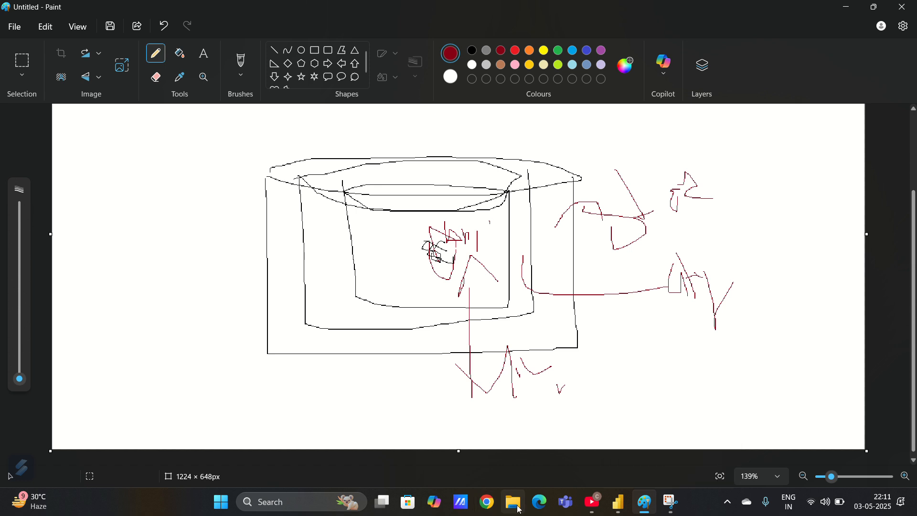
Switch to Power BI and add an empty matrix visual to Page 4, enlarged and positioned below the title.
{"action": "left_click", "coordinate": [616, 501]}
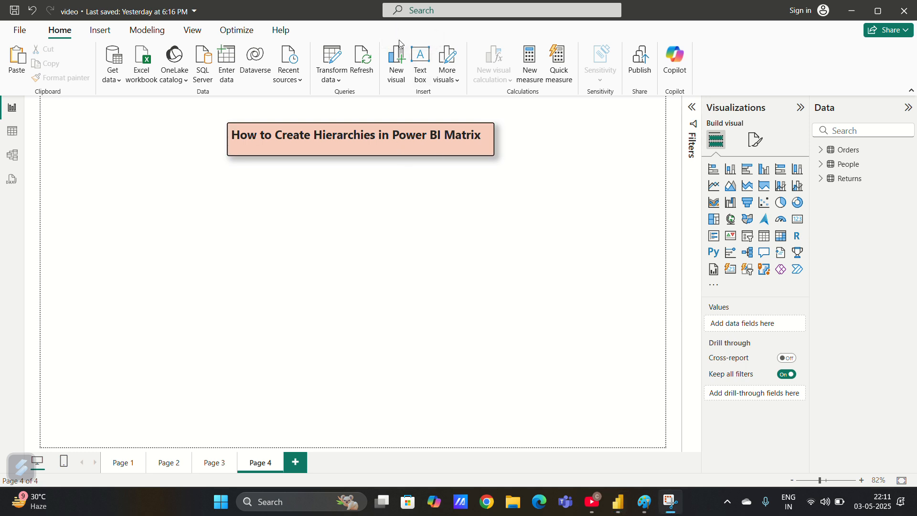
{"action": "left_click", "coordinate": [780, 239]}
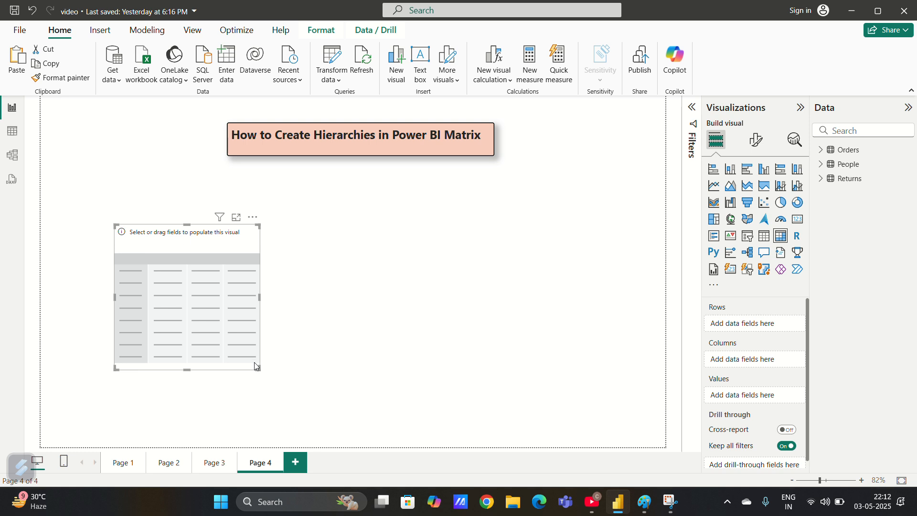
{"action": "left_click_drag", "start_coordinate": [258, 368], "coordinate": [404, 418]}
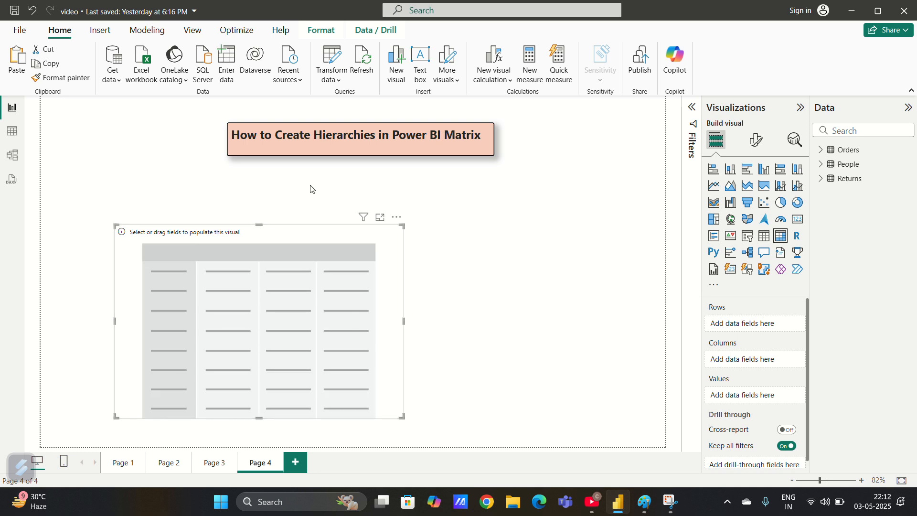
{"action": "left_click_drag", "start_coordinate": [332, 232], "coordinate": [356, 206]}
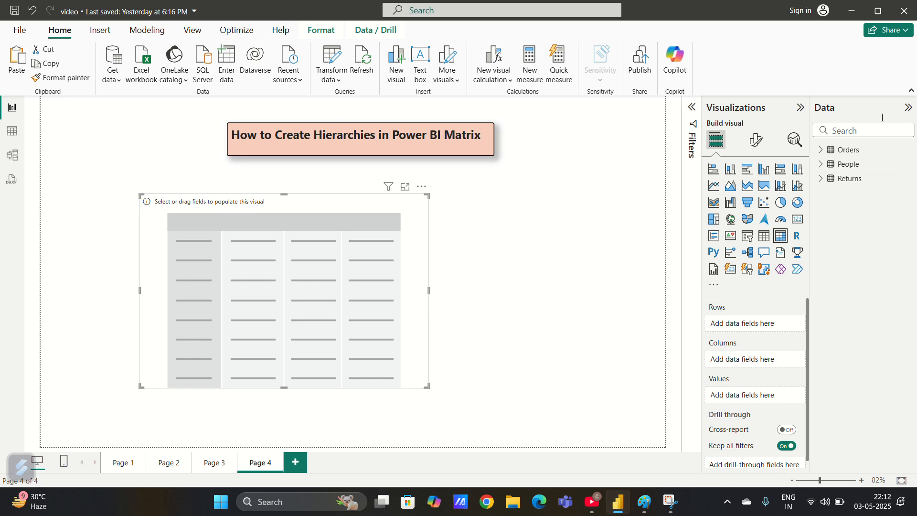
Add Category, Region and Sub-Category from the Orders table to the matrix rows, in that order.
{"action": "left_click", "coordinate": [820, 150]}
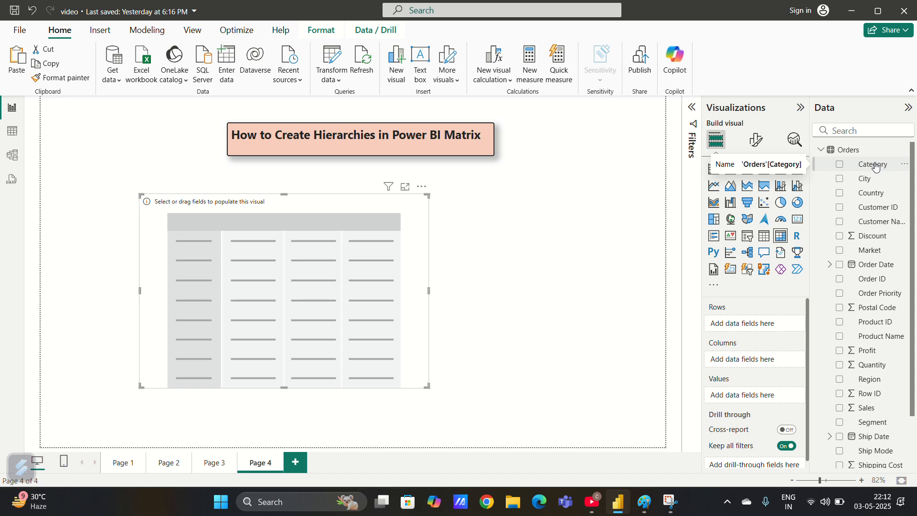
{"action": "left_click_drag", "start_coordinate": [875, 165], "coordinate": [743, 323]}
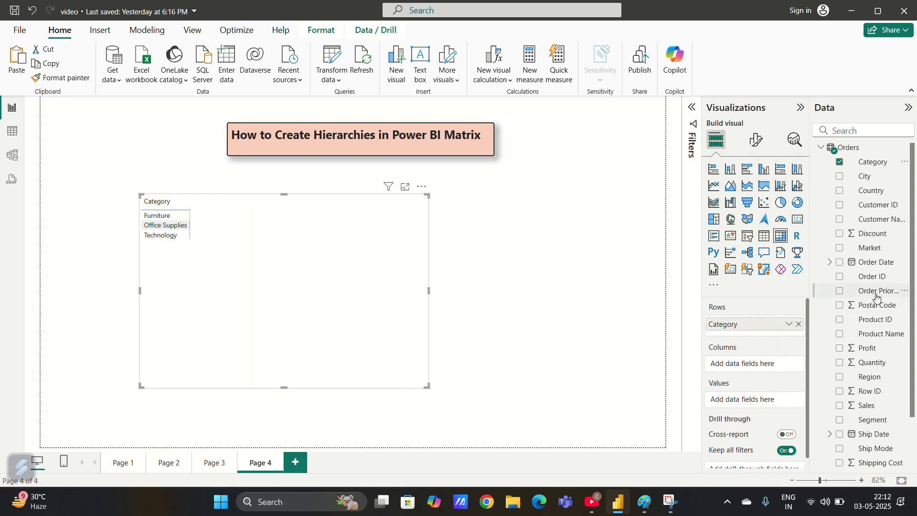
{"action": "scroll", "coordinate": [876, 297], "scroll_direction": "down", "scroll_amount": 3}
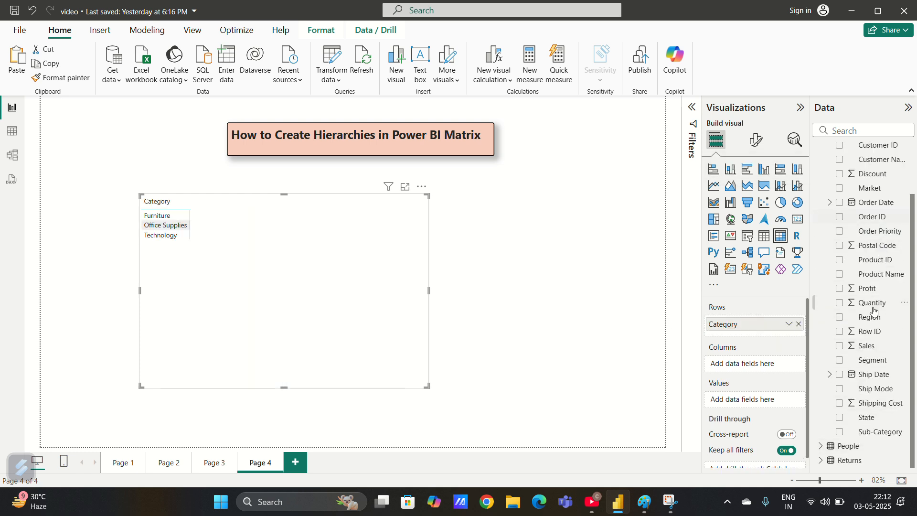
{"action": "scroll", "coordinate": [874, 310], "scroll_direction": "up", "scroll_amount": 2}
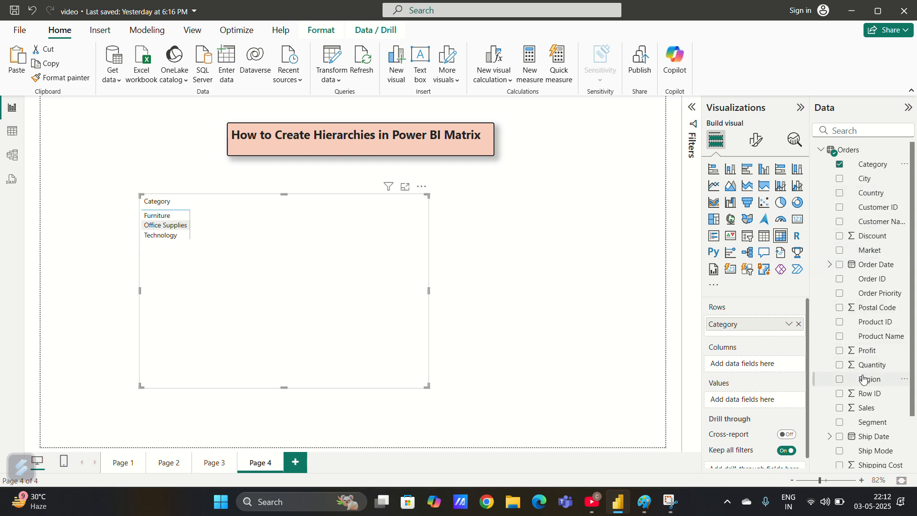
{"action": "left_click_drag", "start_coordinate": [869, 379], "coordinate": [738, 335]}
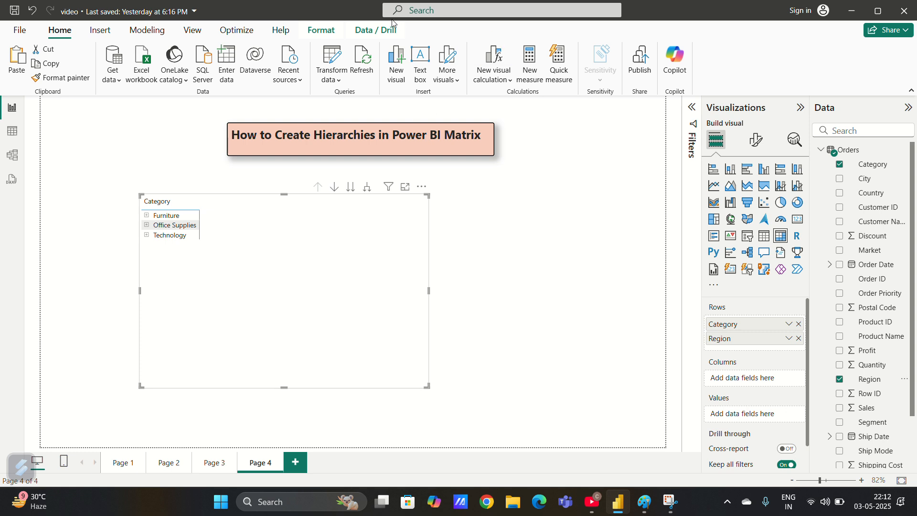
{"action": "scroll", "coordinate": [798, 351], "scroll_direction": "down", "scroll_amount": 1}
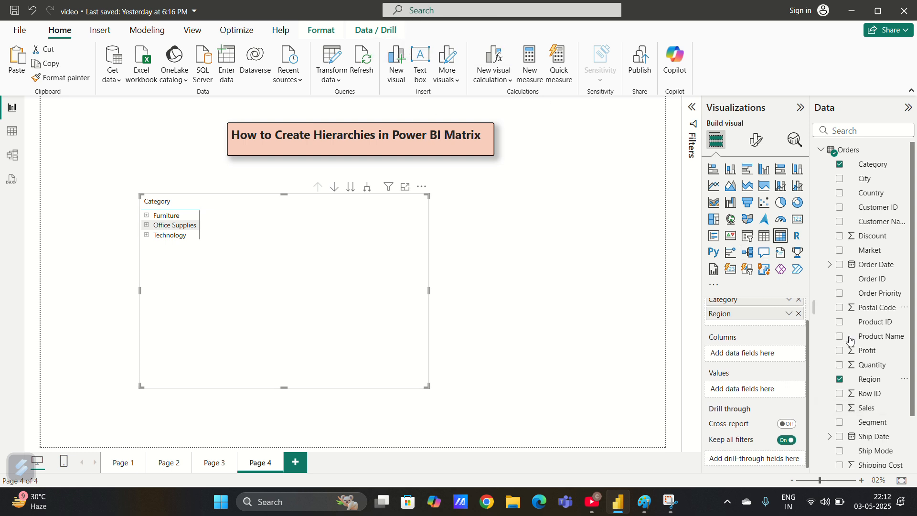
{"action": "scroll", "coordinate": [897, 409], "scroll_direction": "down", "scroll_amount": 2}
{"action": "left_click_drag", "start_coordinate": [873, 431], "coordinate": [756, 324]}
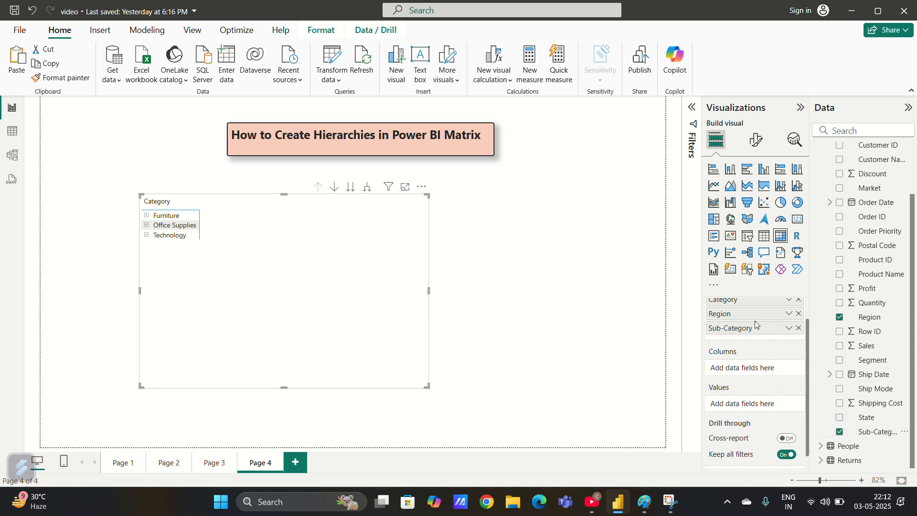
Add Sales from the Orders table to the matrix values and shrink the visual to fit its few rows, nearer the page centre.
{"action": "scroll", "coordinate": [900, 403], "scroll_direction": "up", "scroll_amount": 3}
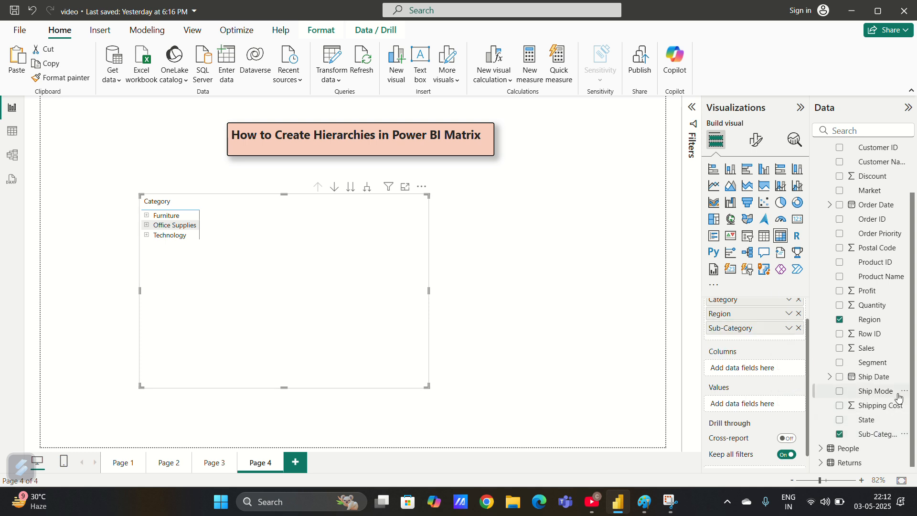
{"action": "left_click_drag", "start_coordinate": [886, 409], "coordinate": [797, 406]}
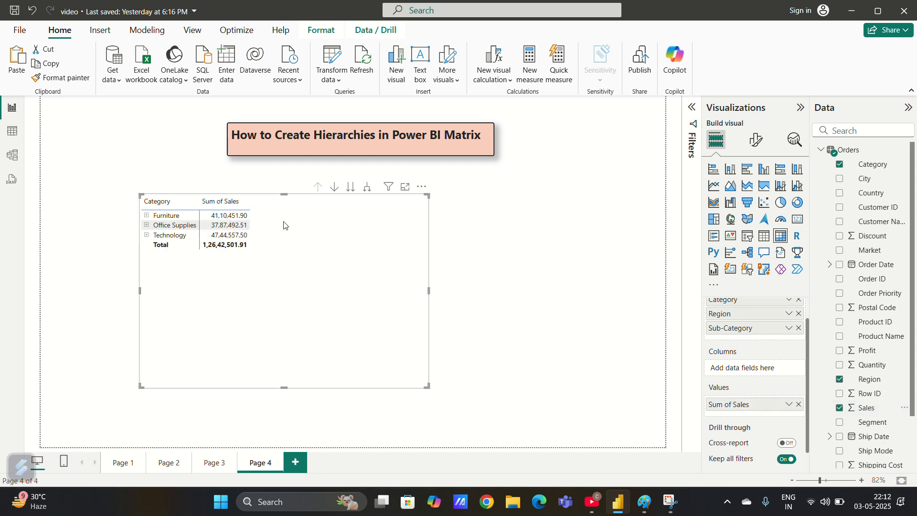
{"action": "left_click_drag", "start_coordinate": [421, 382], "coordinate": [350, 290]}
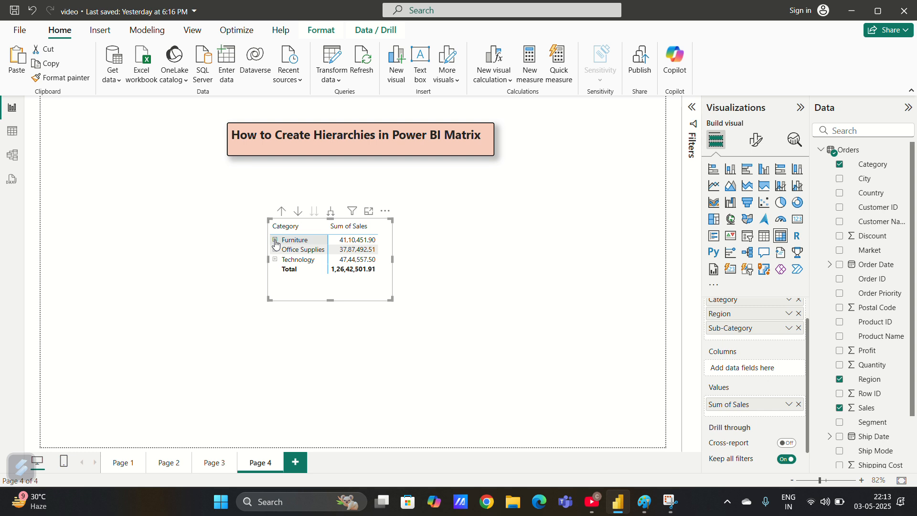
Expand the Furniture category in the matrix and look through its regions.
{"action": "left_click", "coordinate": [275, 240]}
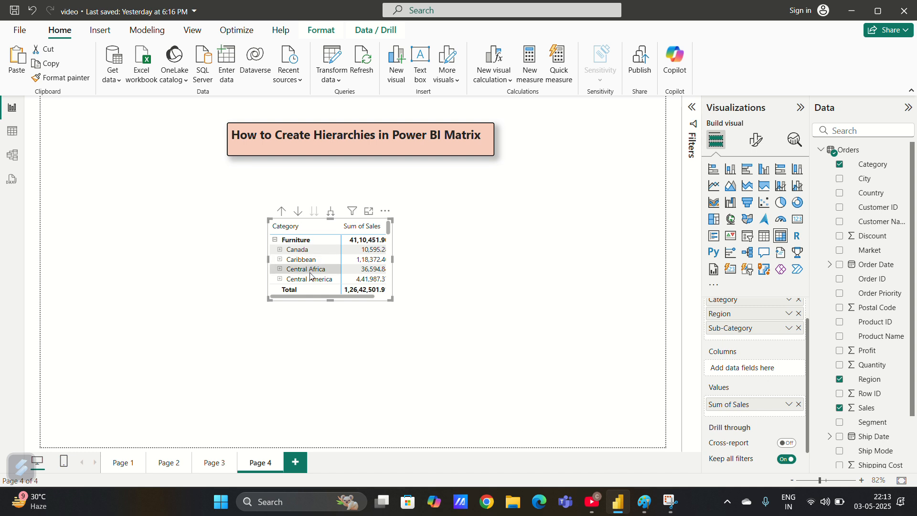
{"action": "scroll", "coordinate": [309, 250], "scroll_direction": "down", "scroll_amount": 8}
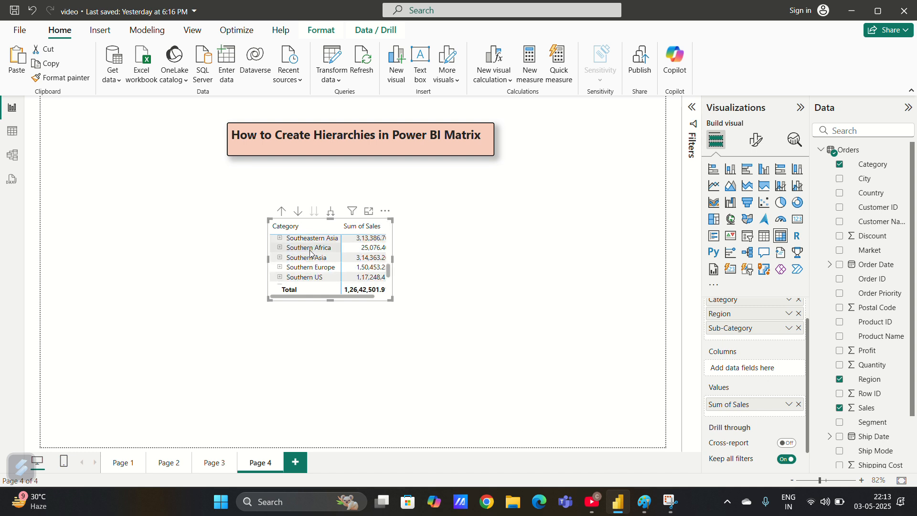
{"action": "scroll", "coordinate": [309, 250], "scroll_direction": "up", "scroll_amount": 8}
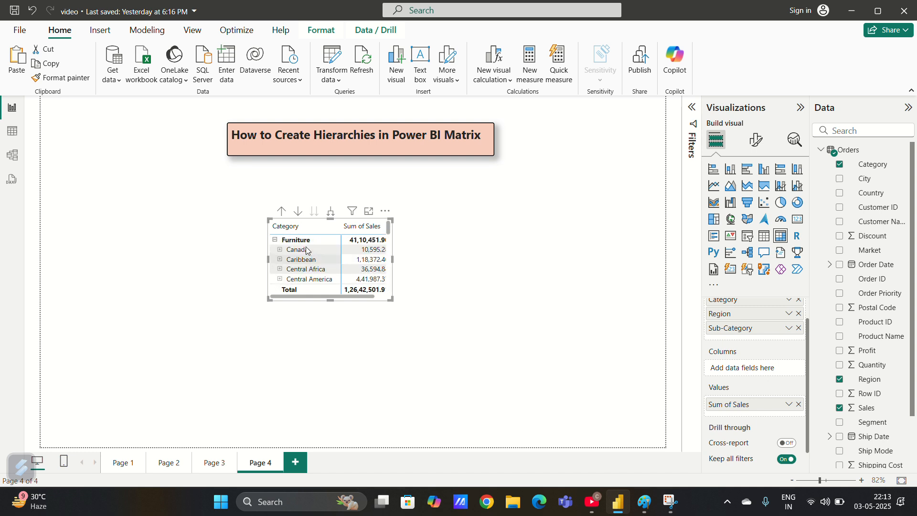
{"action": "scroll", "coordinate": [311, 261], "scroll_direction": "down", "scroll_amount": 3}
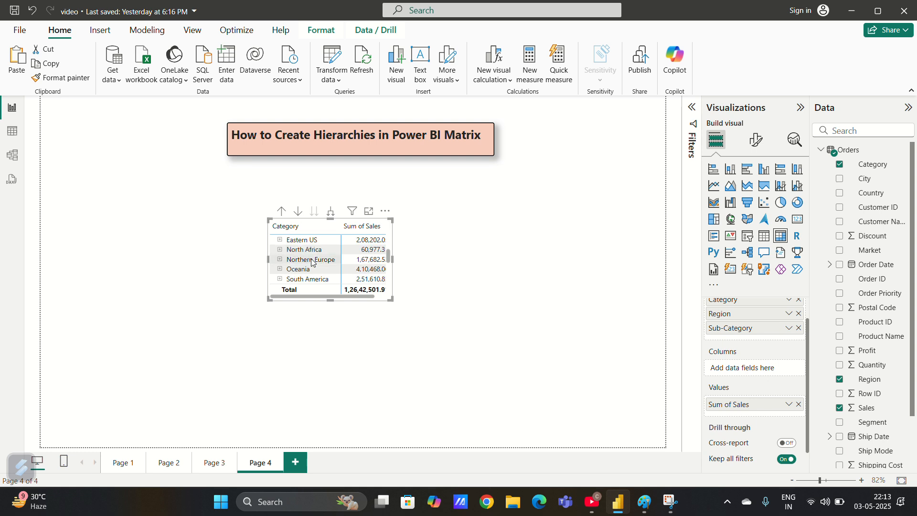
{"action": "scroll", "coordinate": [313, 262], "scroll_direction": "up", "scroll_amount": 3}
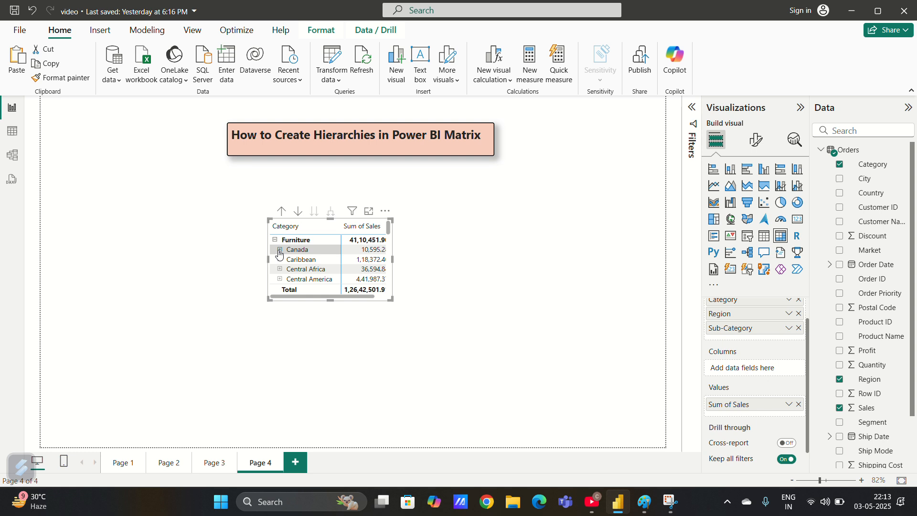
Expand Canada under Furniture and look through its sub-categories.
{"action": "left_click", "coordinate": [280, 250]}
{"action": "scroll", "coordinate": [302, 264], "scroll_direction": "down", "scroll_amount": 1}
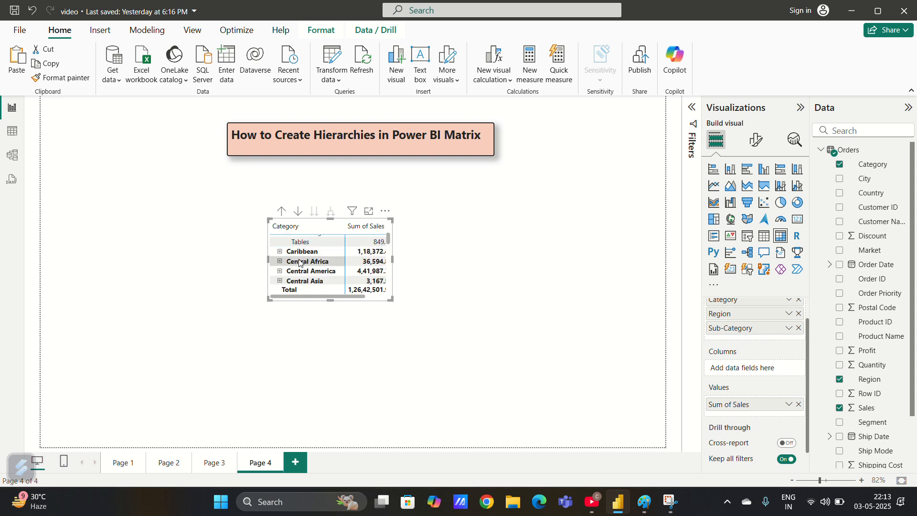
{"action": "scroll", "coordinate": [300, 263], "scroll_direction": "up", "scroll_amount": 1}
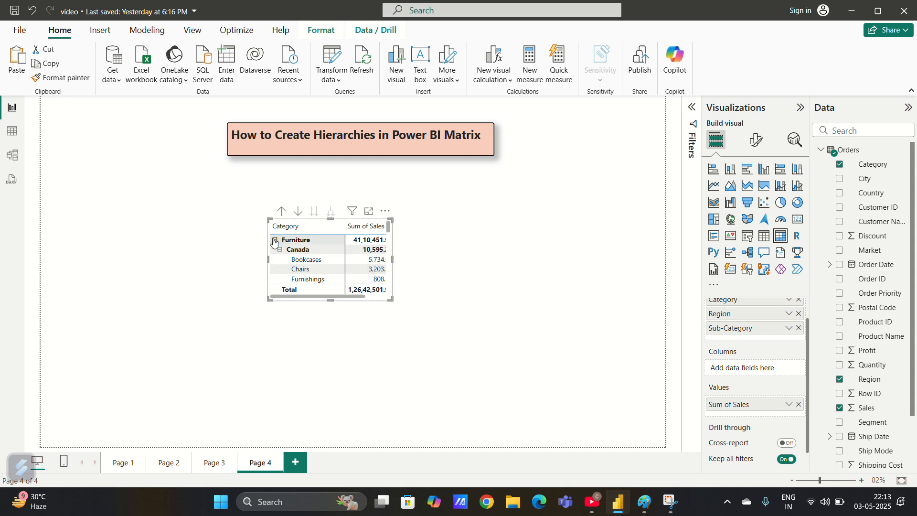
Enlarge the matrix so that many more rows and the full sales values fit, and collapse the Canada row.
{"action": "left_click_drag", "start_coordinate": [270, 240], "coordinate": [266, 239]}
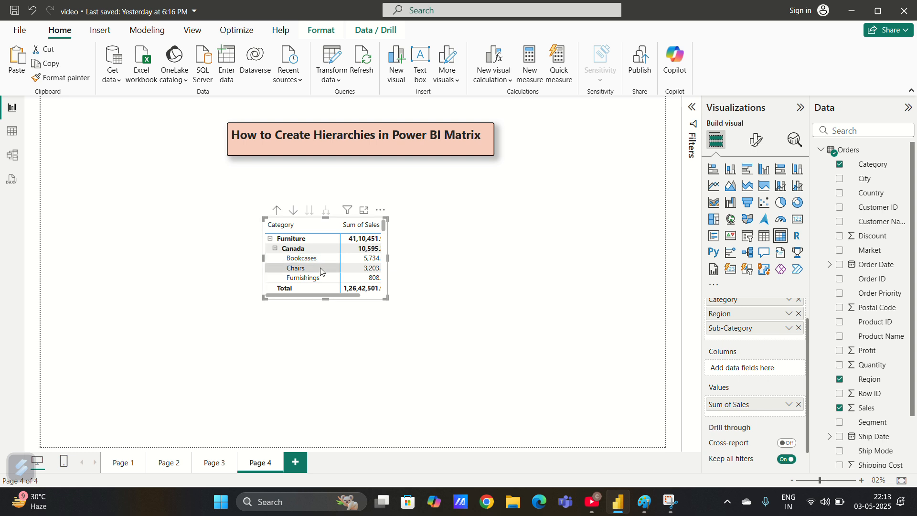
{"action": "left_click_drag", "start_coordinate": [386, 296], "coordinate": [510, 420]}
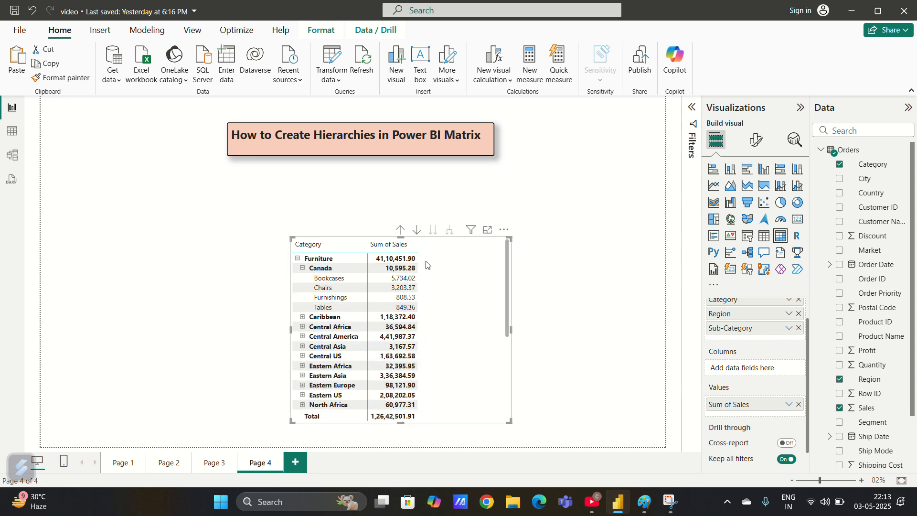
{"action": "left_click", "coordinate": [302, 269]}
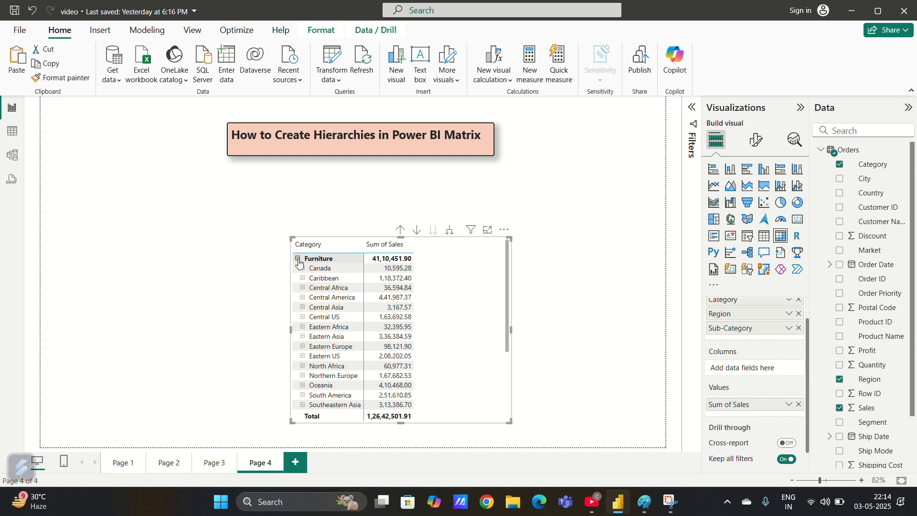
Collapse Furniture in the matrix and build a column hierarchy from Country, State and City of the Orders table.
{"action": "left_click", "coordinate": [297, 258]}
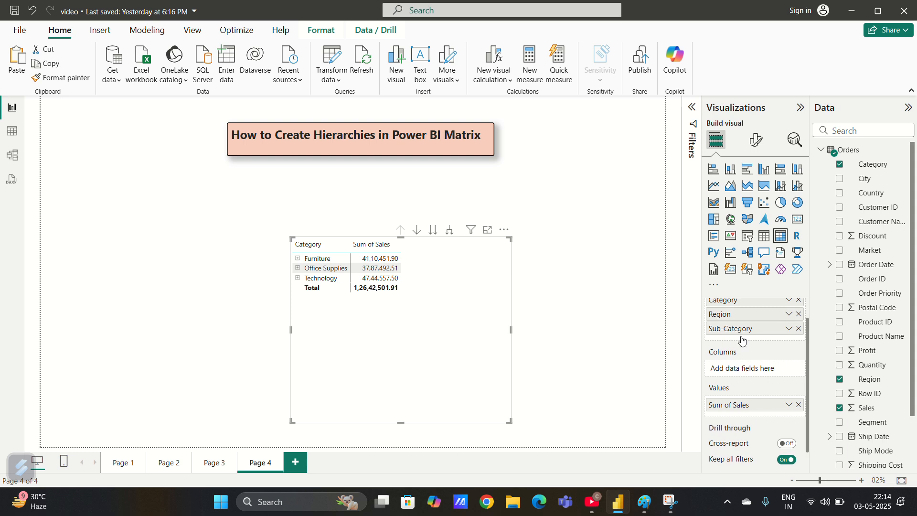
{"action": "scroll", "coordinate": [740, 321], "scroll_direction": "up", "scroll_amount": 1}
{"action": "scroll", "coordinate": [753, 353], "scroll_direction": "down", "scroll_amount": 2}
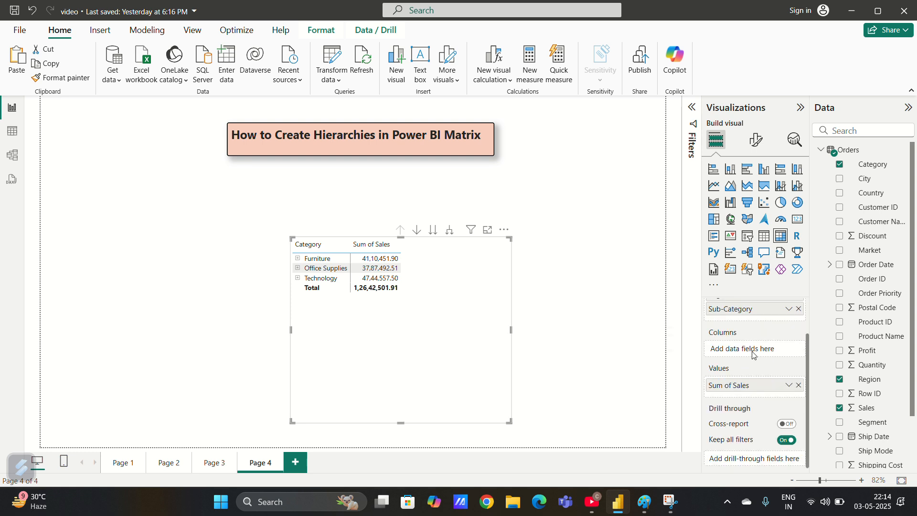
{"action": "scroll", "coordinate": [887, 356], "scroll_direction": "down", "scroll_amount": 3}
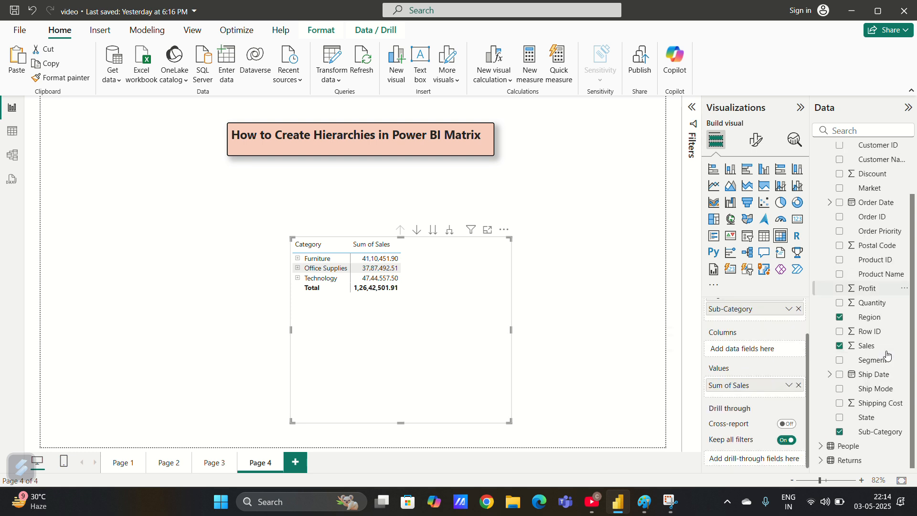
{"action": "scroll", "coordinate": [887, 356], "scroll_direction": "up", "scroll_amount": 3}
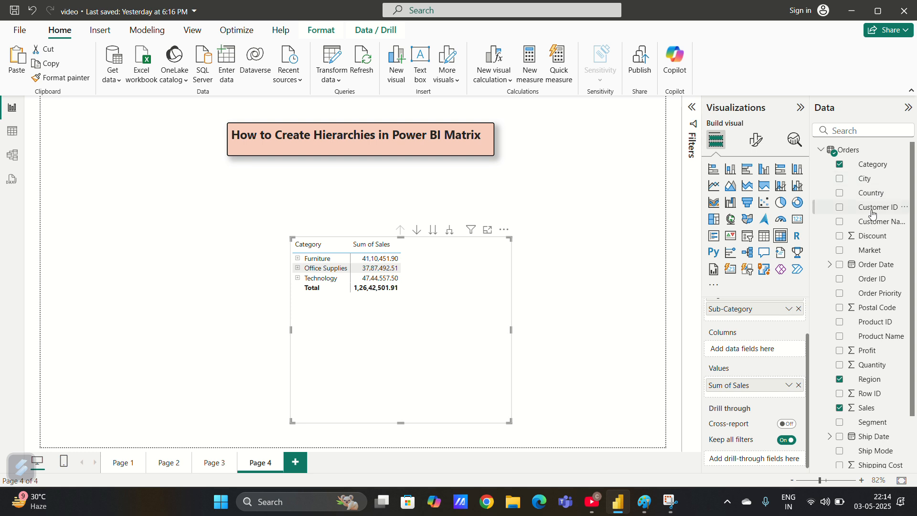
{"action": "left_click_drag", "start_coordinate": [869, 193], "coordinate": [761, 333]}
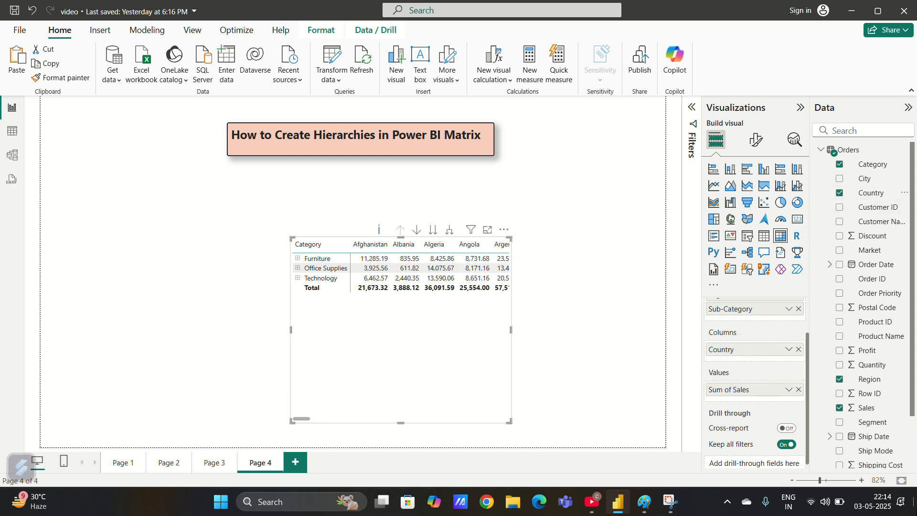
{"action": "scroll", "coordinate": [883, 439], "scroll_direction": "down", "scroll_amount": 3}
{"action": "left_click_drag", "start_coordinate": [870, 417], "coordinate": [755, 367]}
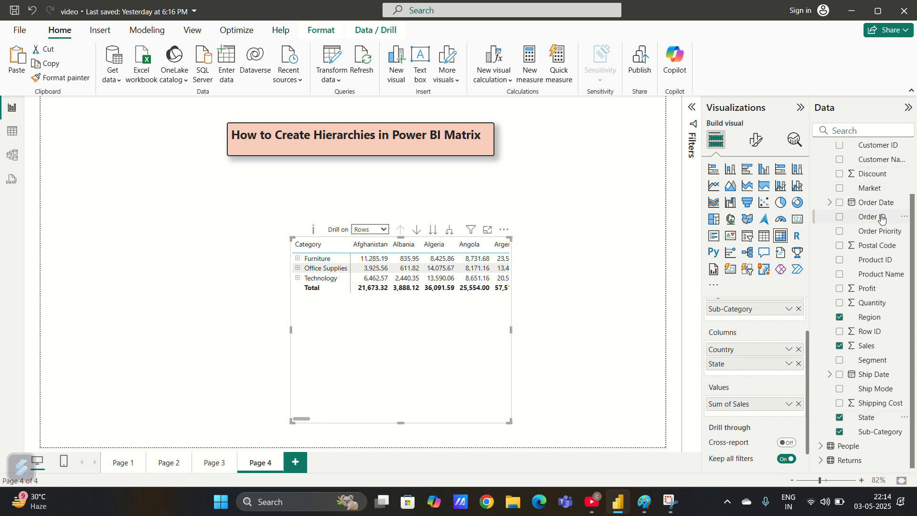
{"action": "scroll", "coordinate": [881, 219], "scroll_direction": "up", "scroll_amount": 3}
{"action": "left_click_drag", "start_coordinate": [865, 180], "coordinate": [773, 376]}
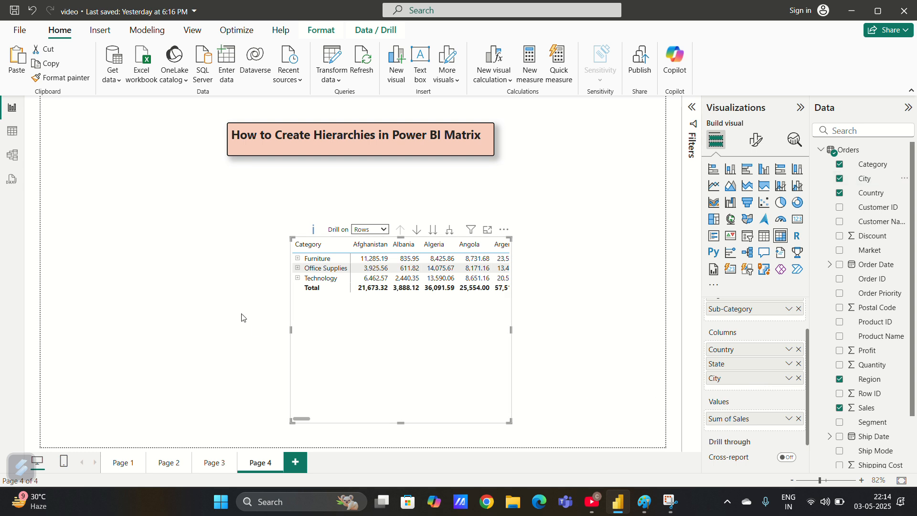
Move the matrix slightly up and to the left on the page and set its drill direction to Columns.
{"action": "left_click", "coordinate": [290, 238]}
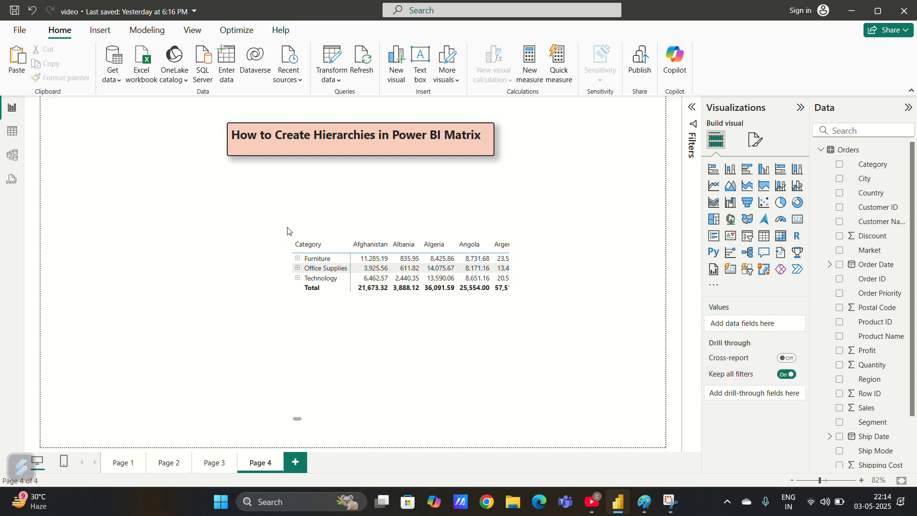
{"action": "left_click_drag", "start_coordinate": [346, 299], "coordinate": [305, 284]}
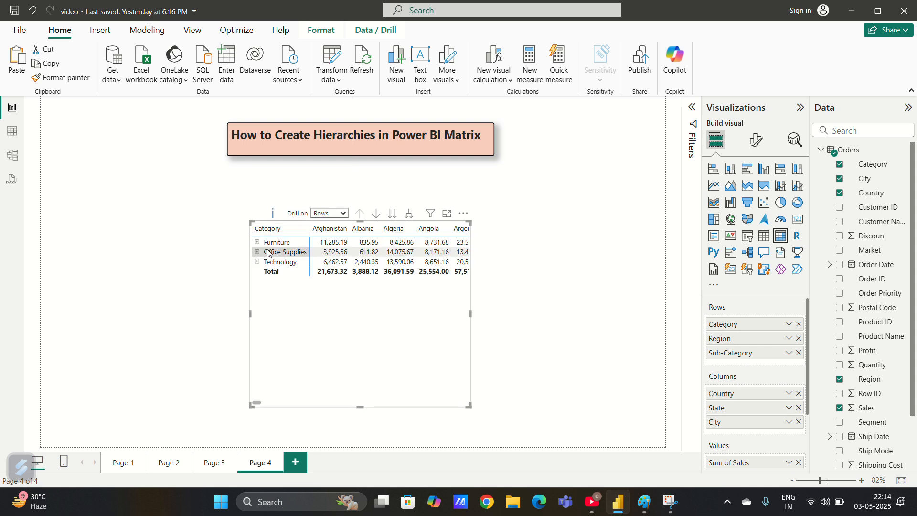
{"action": "left_click", "coordinate": [345, 213]}
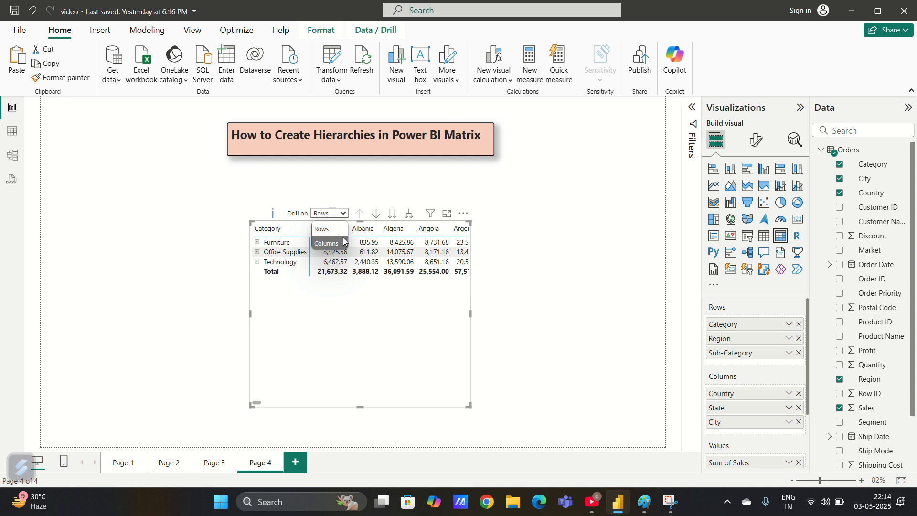
{"action": "left_click", "coordinate": [345, 242]}
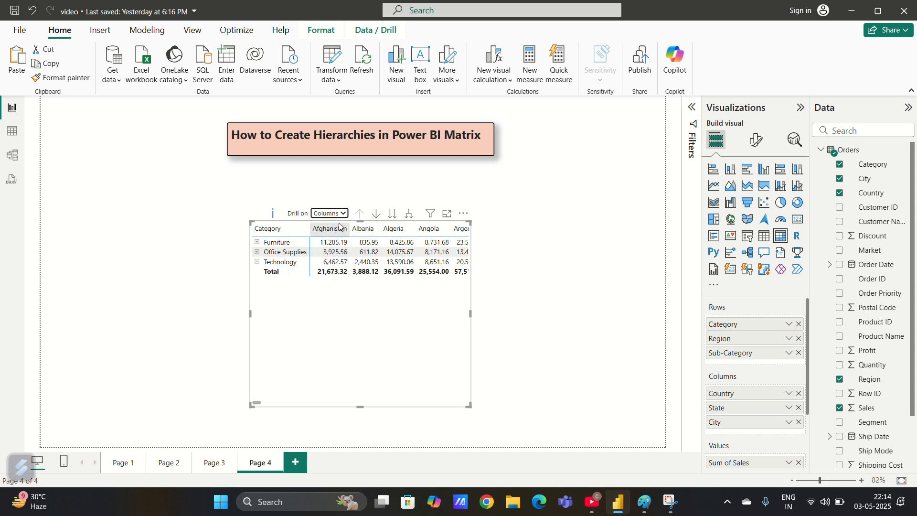
Step the matrix columns down the hierarchy to State and City, try drill mode, and return to the Country level.
{"action": "left_click", "coordinate": [393, 214]}
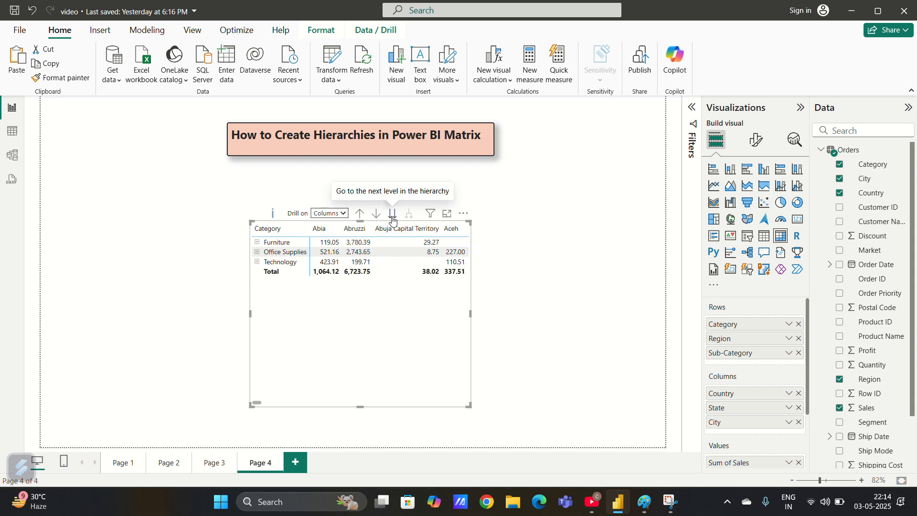
{"action": "left_click", "coordinate": [392, 218]}
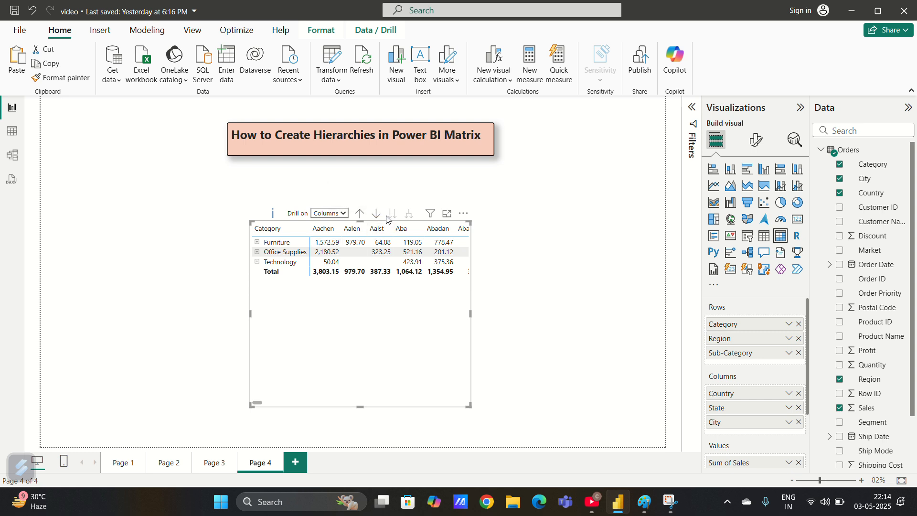
{"action": "left_click", "coordinate": [376, 215]}
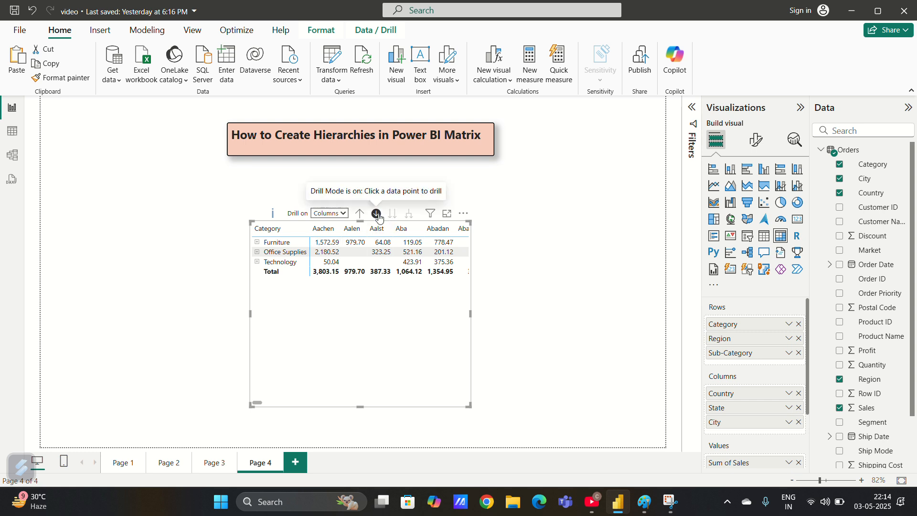
{"action": "left_click", "coordinate": [378, 216]}
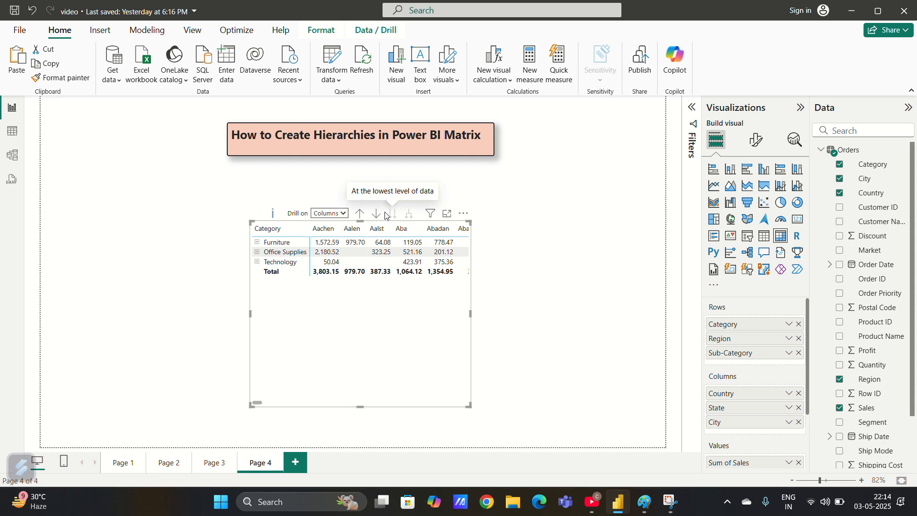
{"action": "left_click", "coordinate": [360, 214]}
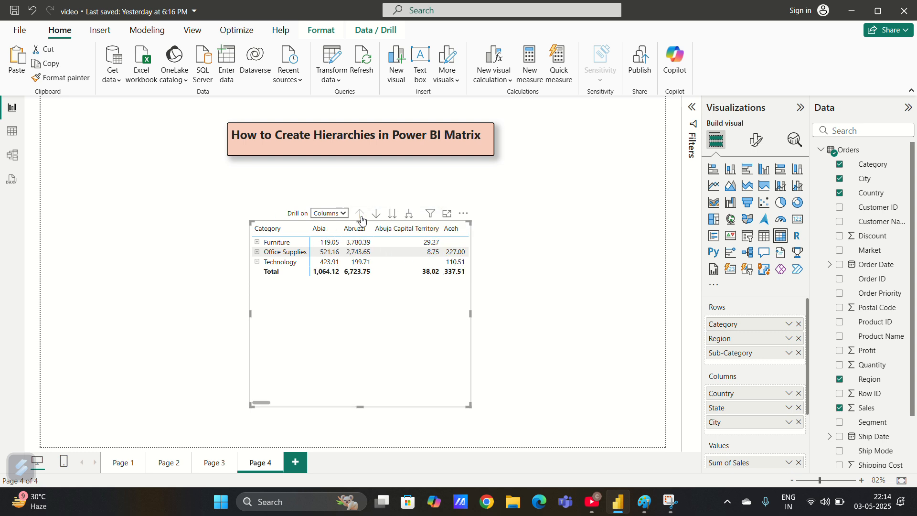
{"action": "left_click", "coordinate": [361, 215]}
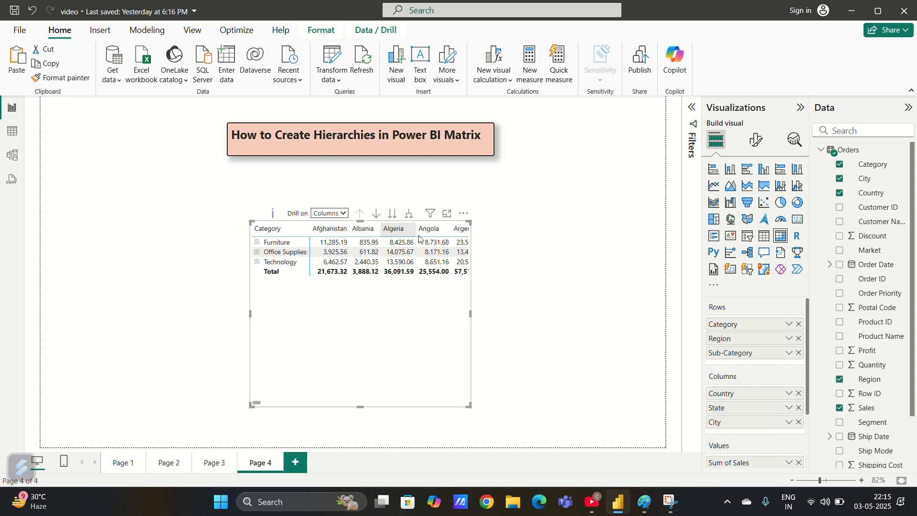
Enable drill mode, take the columns down through the State and City levels again, and go back up to Country.
{"action": "left_click", "coordinate": [376, 213]}
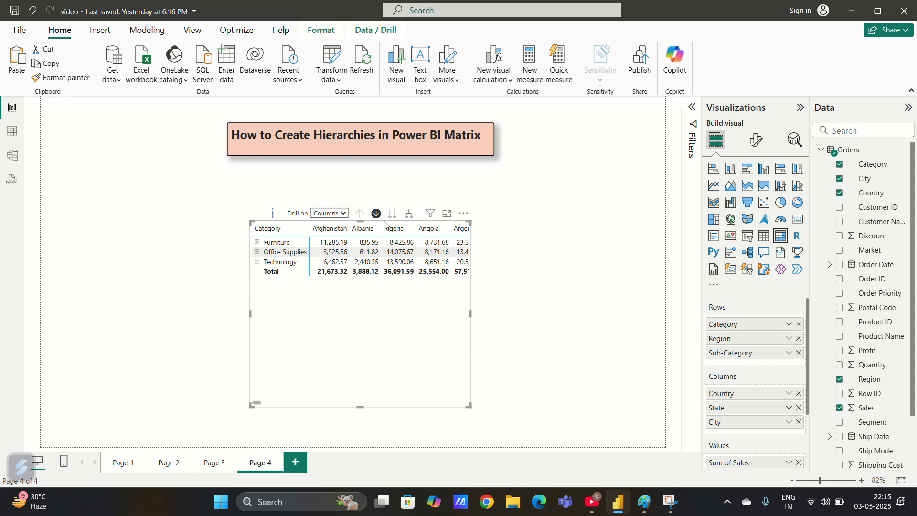
{"action": "left_click", "coordinate": [391, 216]}
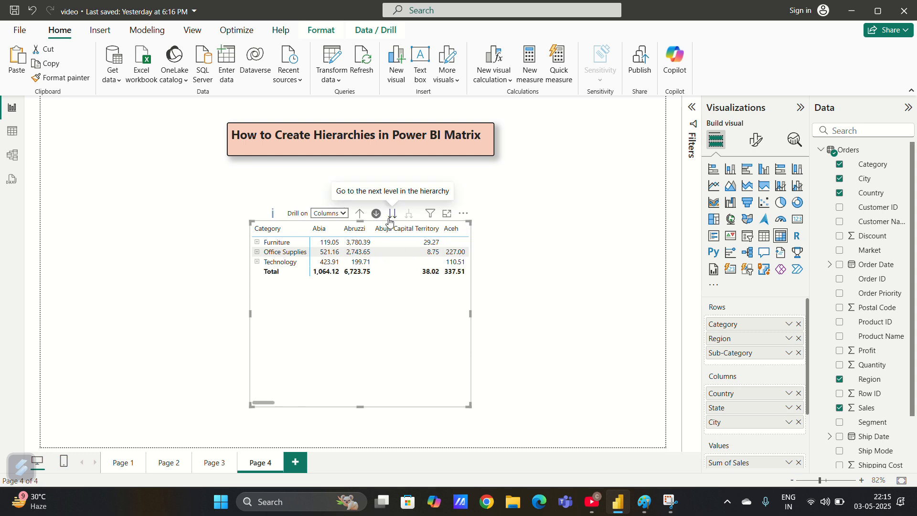
{"action": "left_click", "coordinate": [390, 219]}
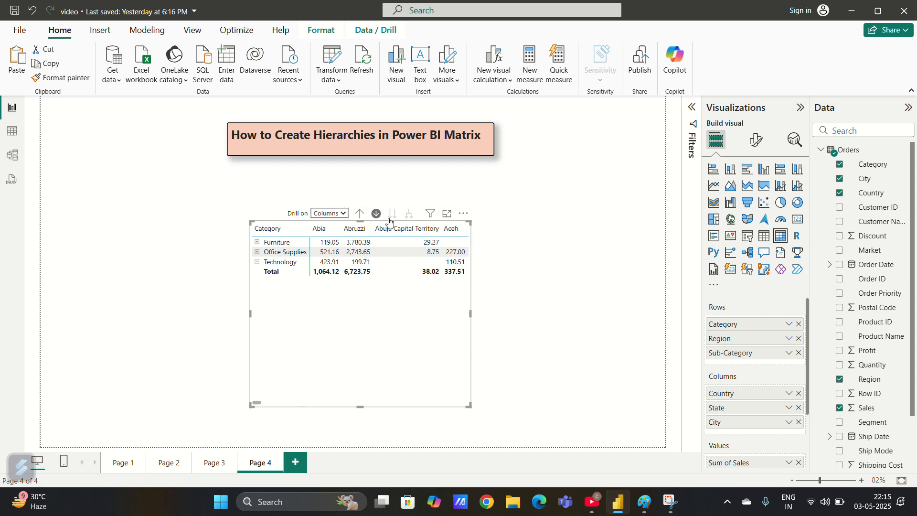
{"action": "left_click", "coordinate": [362, 213]}
{"action": "left_click", "coordinate": [364, 214]}
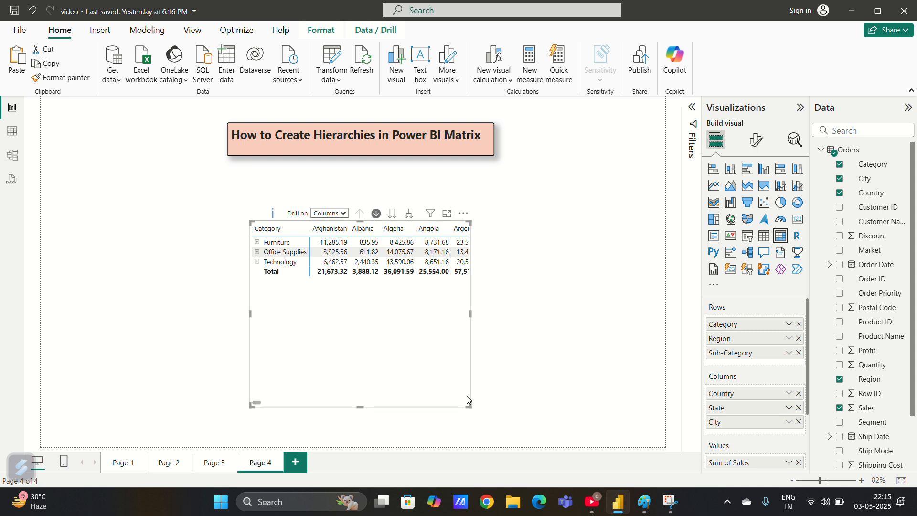
Make the matrix much shorter and slightly wider, and expand Furniture and Canada down to the sub-categories.
{"action": "left_click_drag", "start_coordinate": [468, 400], "coordinate": [486, 297]}
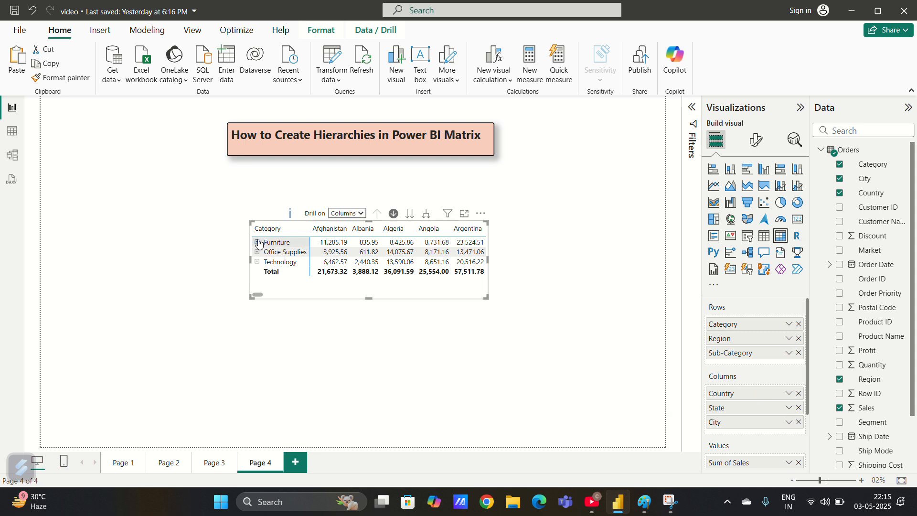
{"action": "left_click", "coordinate": [258, 242]}
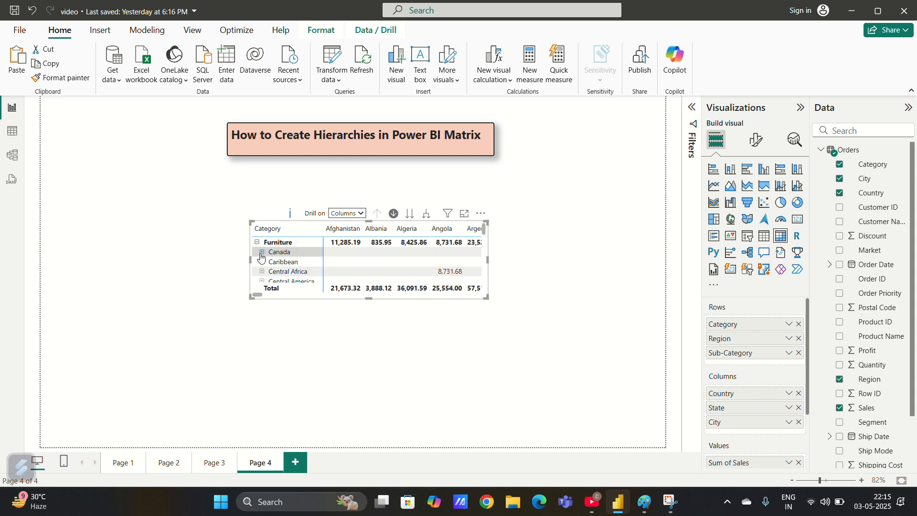
{"action": "left_click", "coordinate": [262, 252]}
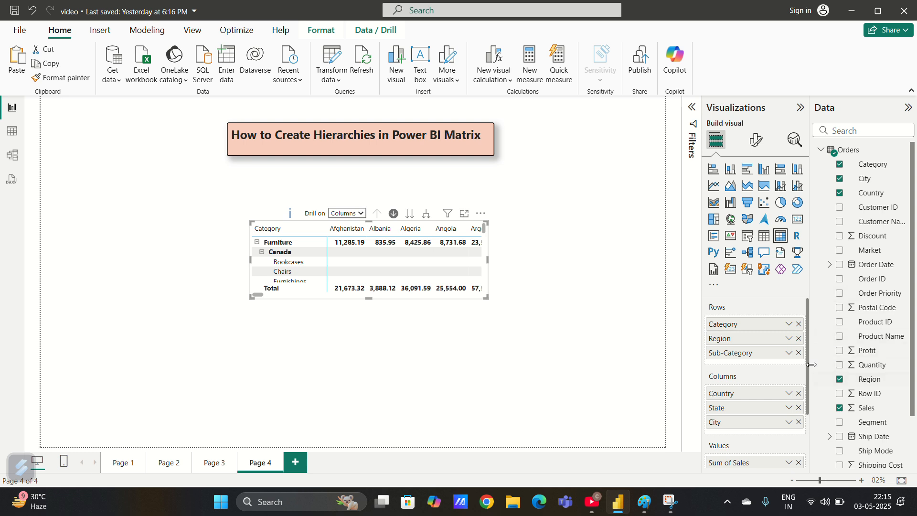
Replace the Country, State and City columns with the Order Date hierarchy of Year, Quarter, Month and Day.
{"action": "left_click", "coordinate": [799, 393]}
{"action": "left_click", "coordinate": [799, 394]}
{"action": "left_click", "coordinate": [799, 394]}
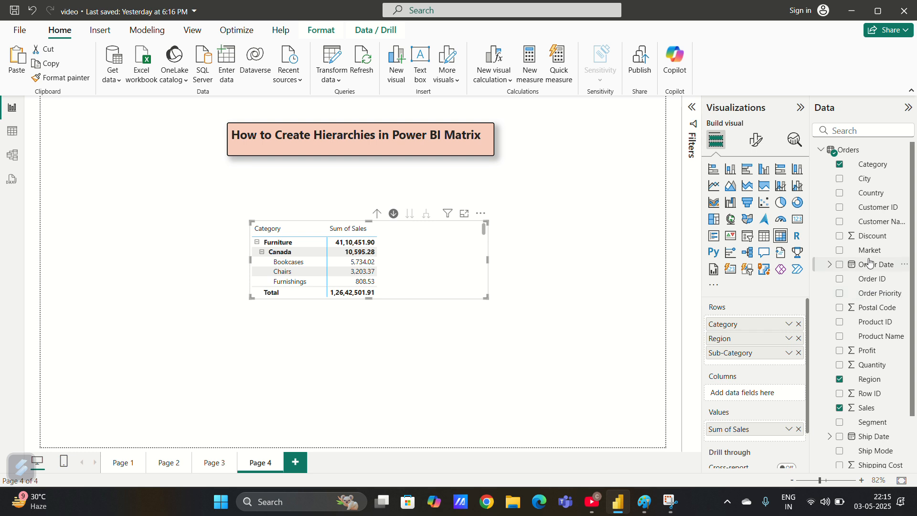
{"action": "left_click_drag", "start_coordinate": [868, 270], "coordinate": [764, 393]}
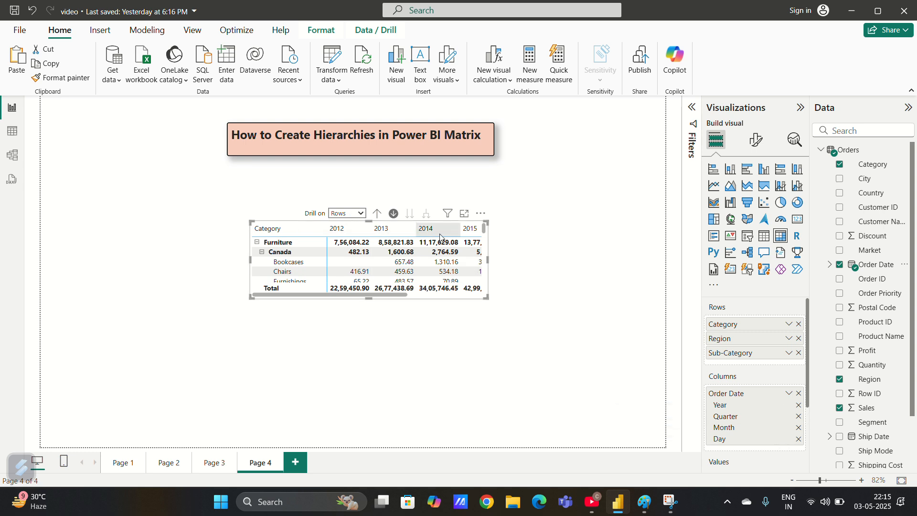
Turn drill mode off and set the matrix's drill direction to Columns.
{"action": "left_click", "coordinate": [395, 214]}
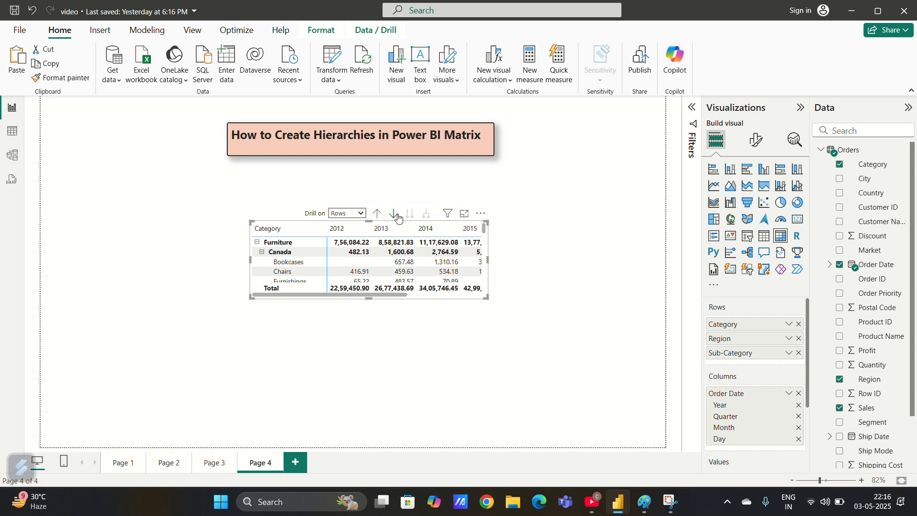
{"action": "left_click", "coordinate": [348, 213]}
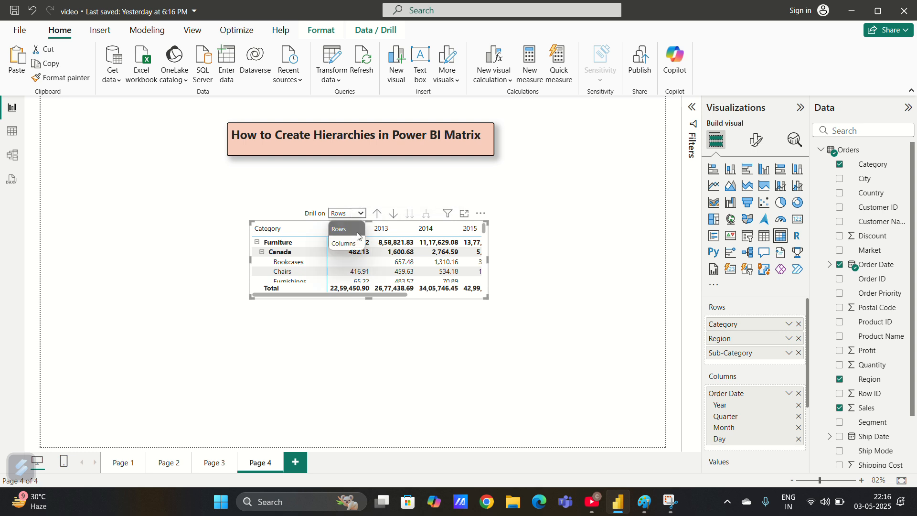
{"action": "left_click", "coordinate": [351, 239]}
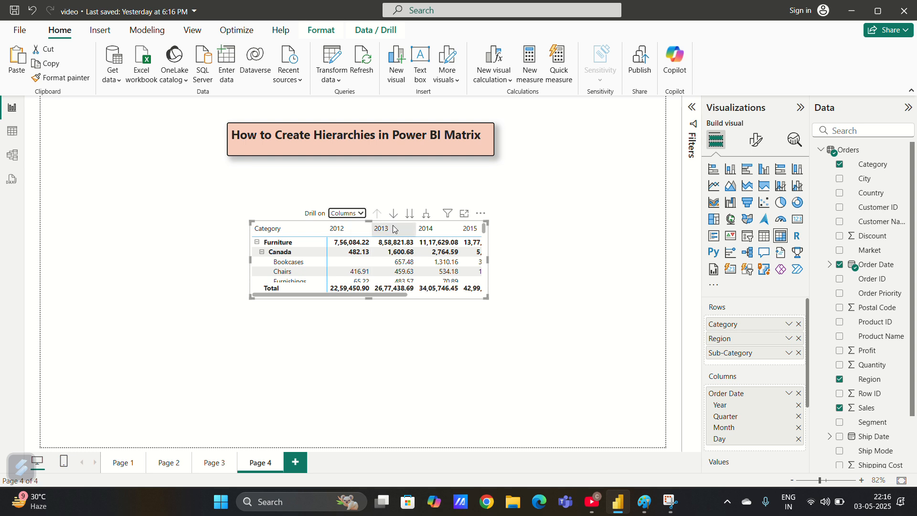
Step the date columns down through the Quarter, Month and Day levels and return to the Year level.
{"action": "left_click", "coordinate": [409, 215]}
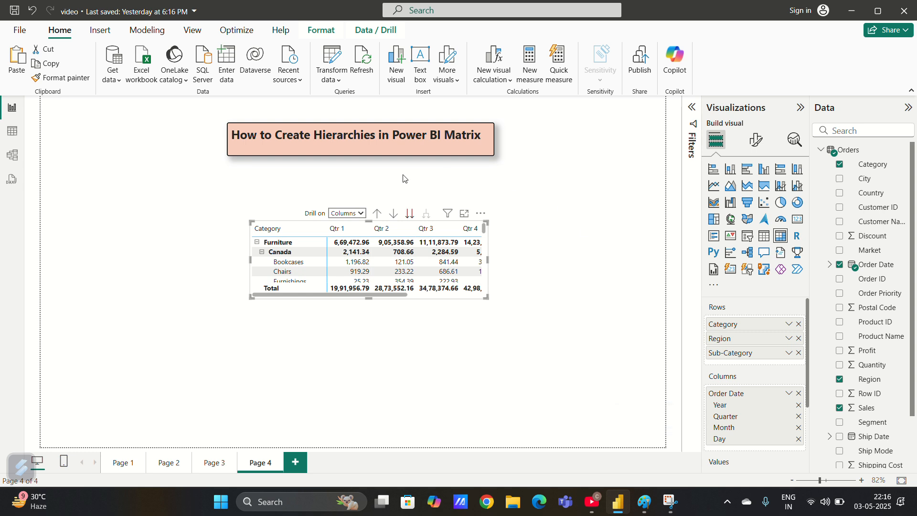
{"action": "left_click", "coordinate": [409, 214]}
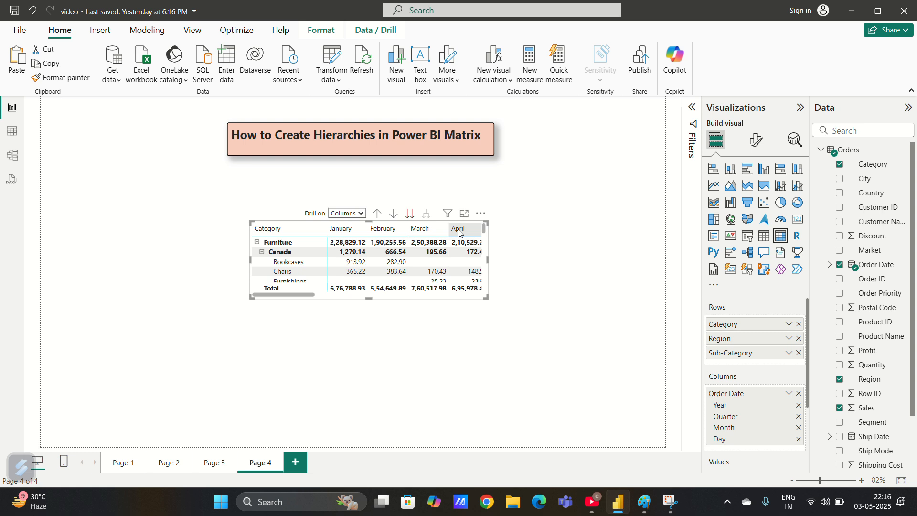
{"action": "left_click", "coordinate": [410, 216]}
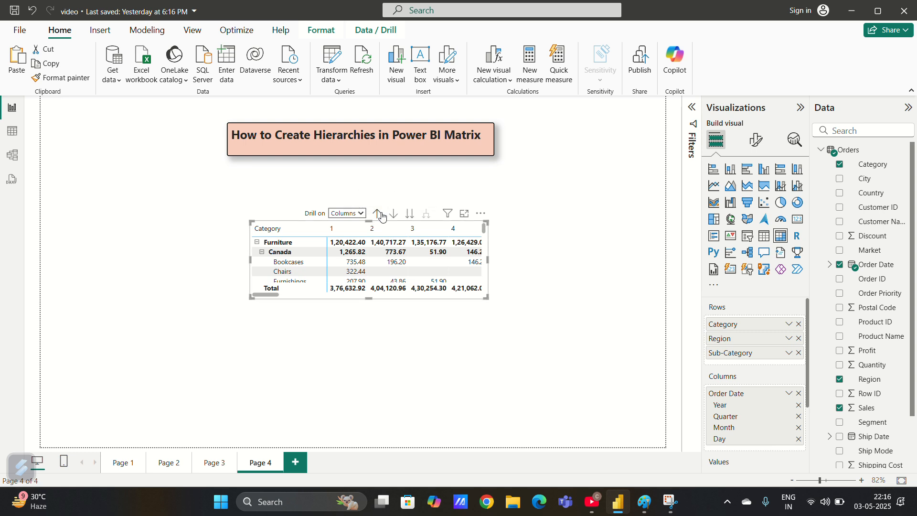
{"action": "left_click", "coordinate": [379, 215]}
{"action": "left_click", "coordinate": [378, 214]}
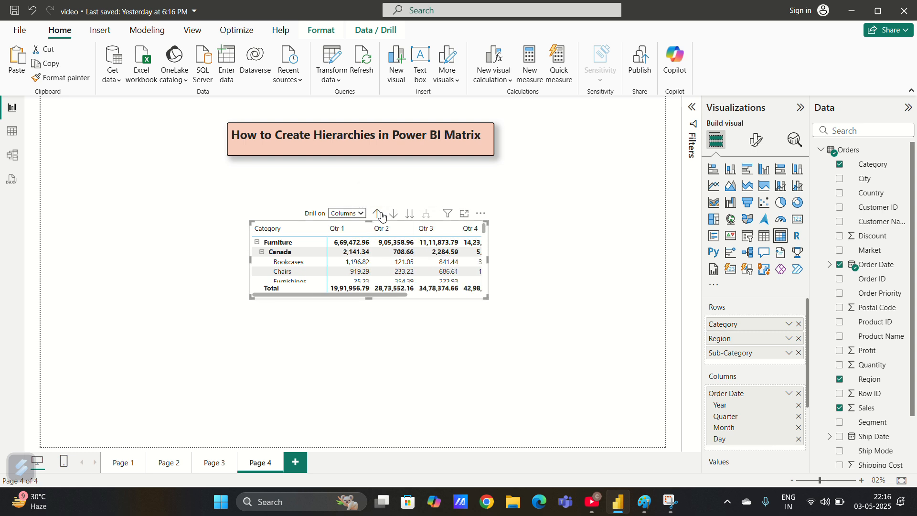
{"action": "left_click", "coordinate": [380, 215]}
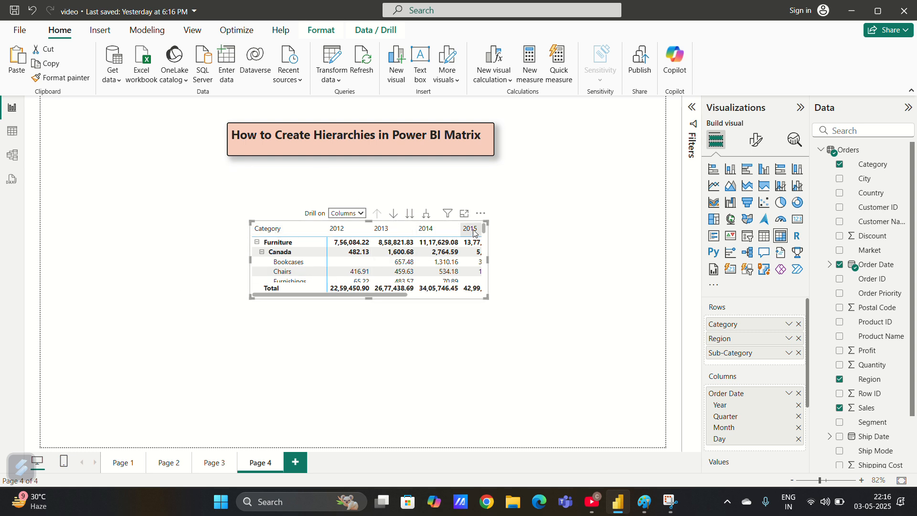
Collapse Canada and Furniture, and resize the matrix so that all year columns and the Total column fit without spare space.
{"action": "left_click", "coordinate": [262, 251]}
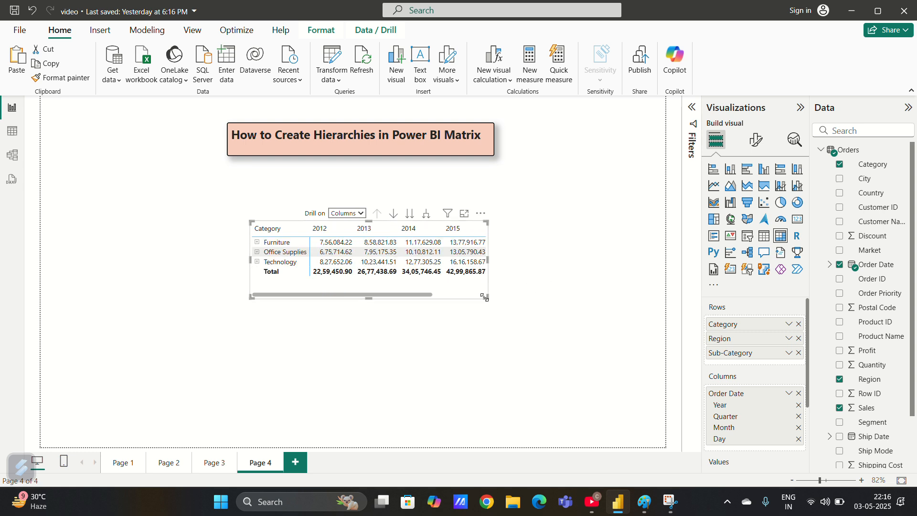
{"action": "left_click_drag", "start_coordinate": [484, 297], "coordinate": [514, 314]}
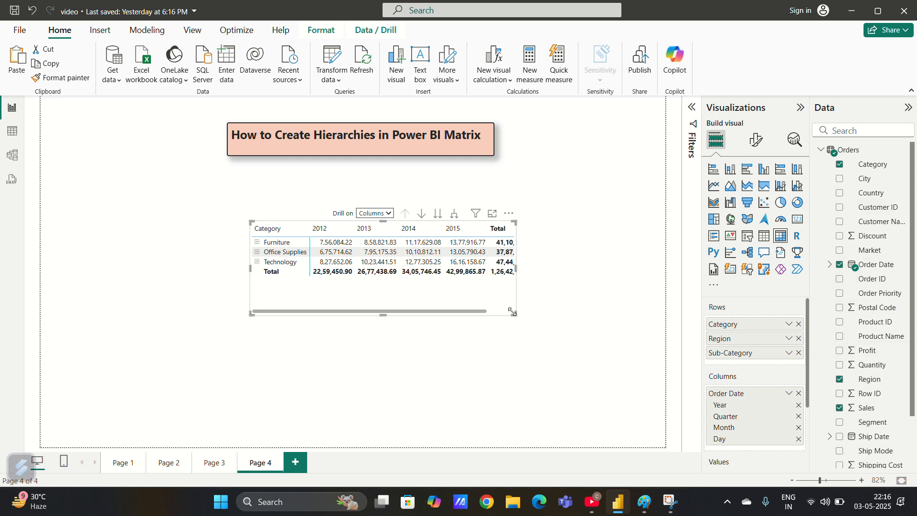
{"action": "left_click_drag", "start_coordinate": [512, 311], "coordinate": [540, 285]}
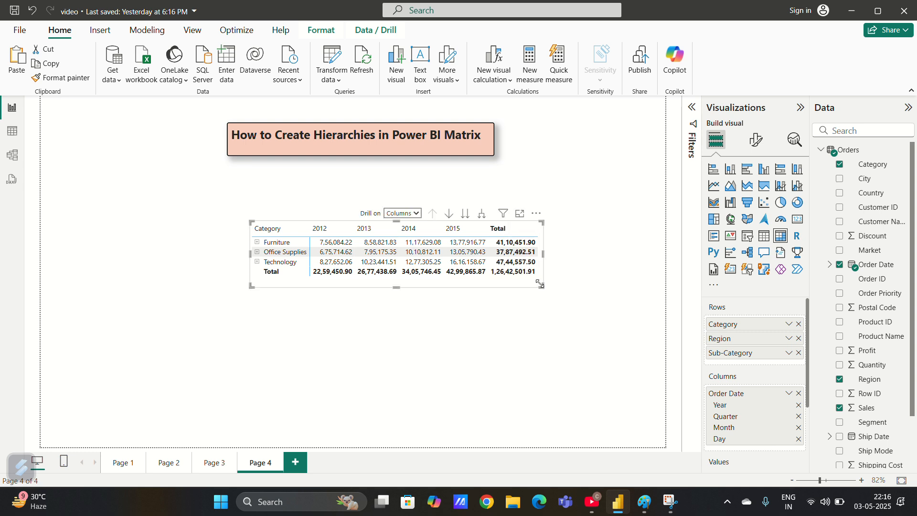